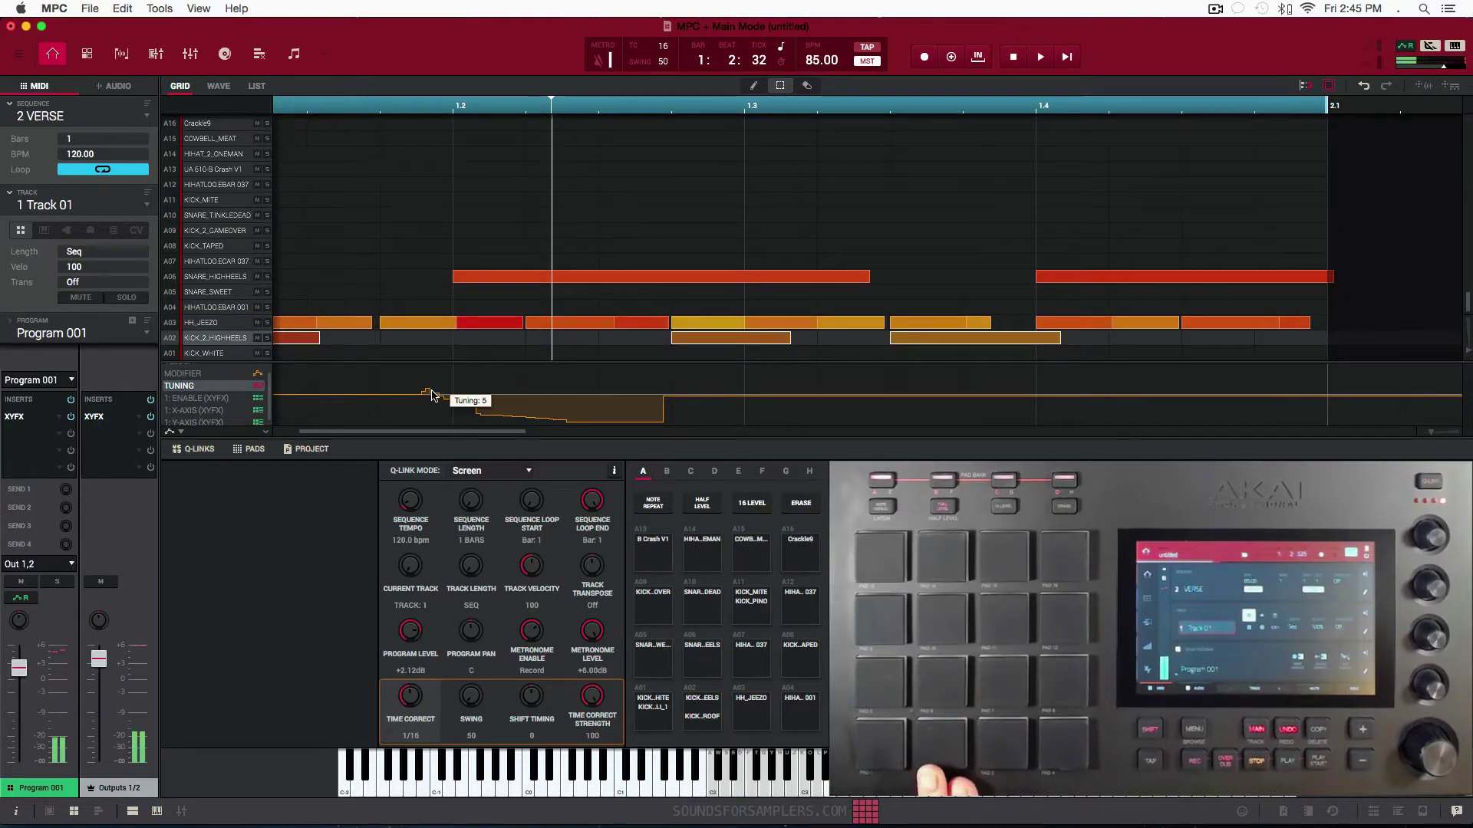
- Reshape the kick's tuning dip into a gradual descent and audition the pitch bend
left_click_drag(432, 395, 492, 405)
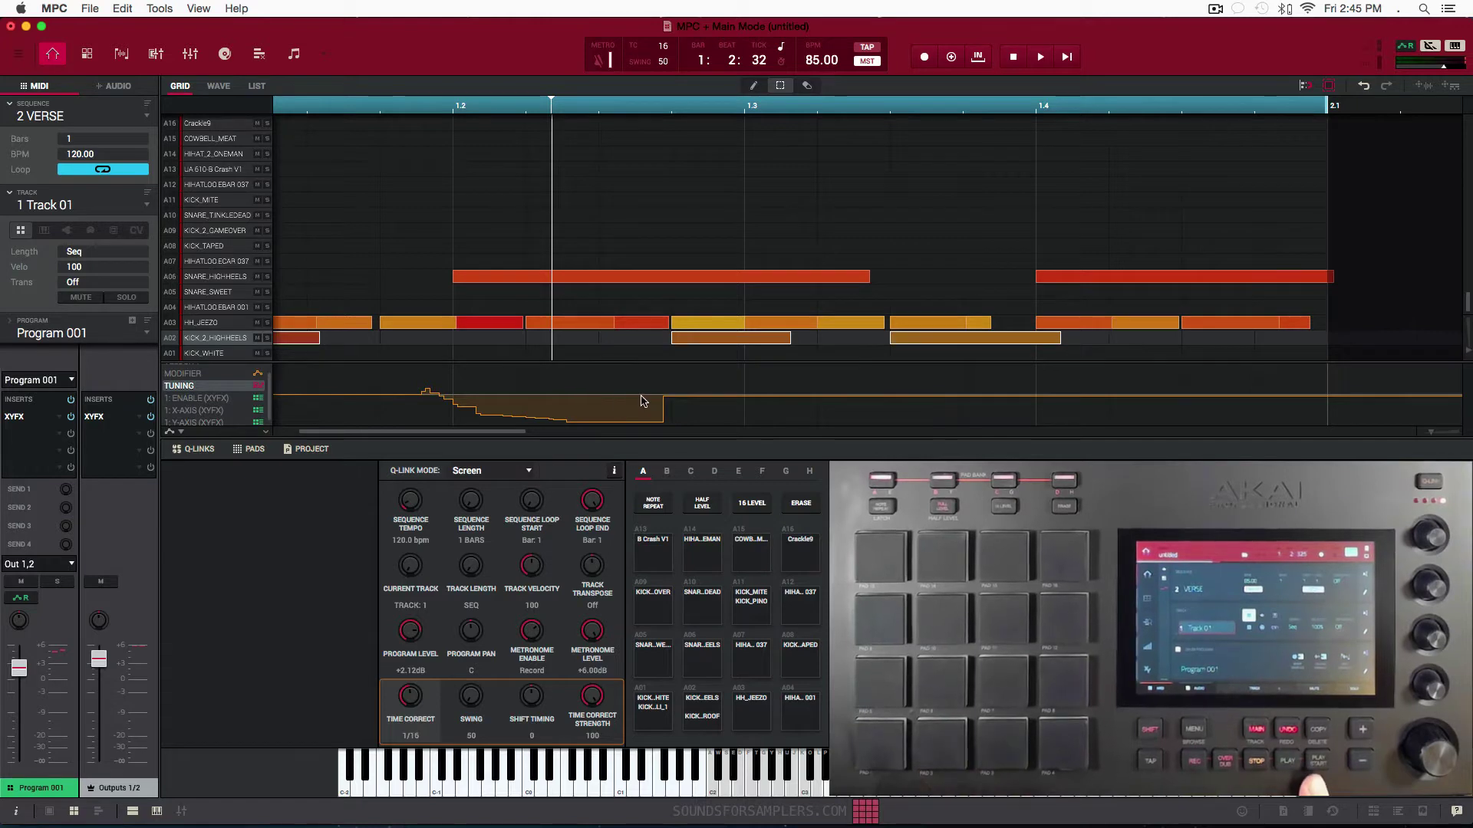
key("space")
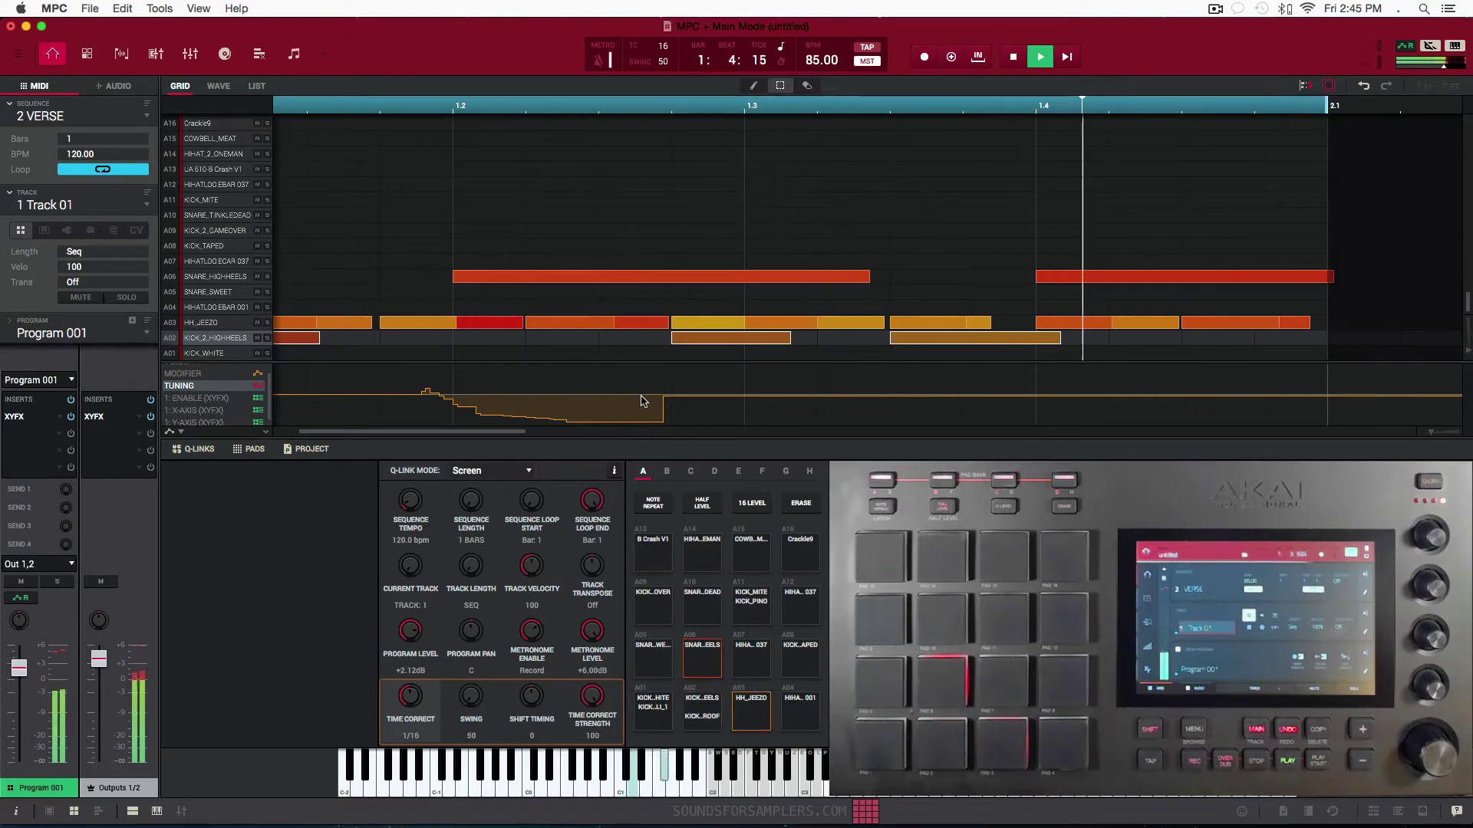
key("space")
- Delete the snare and hi-hat notes, audition the kick alone, and switch to sequence 1 VERSE
left_click_drag(288, 224, 1299, 324)
key("Delete")
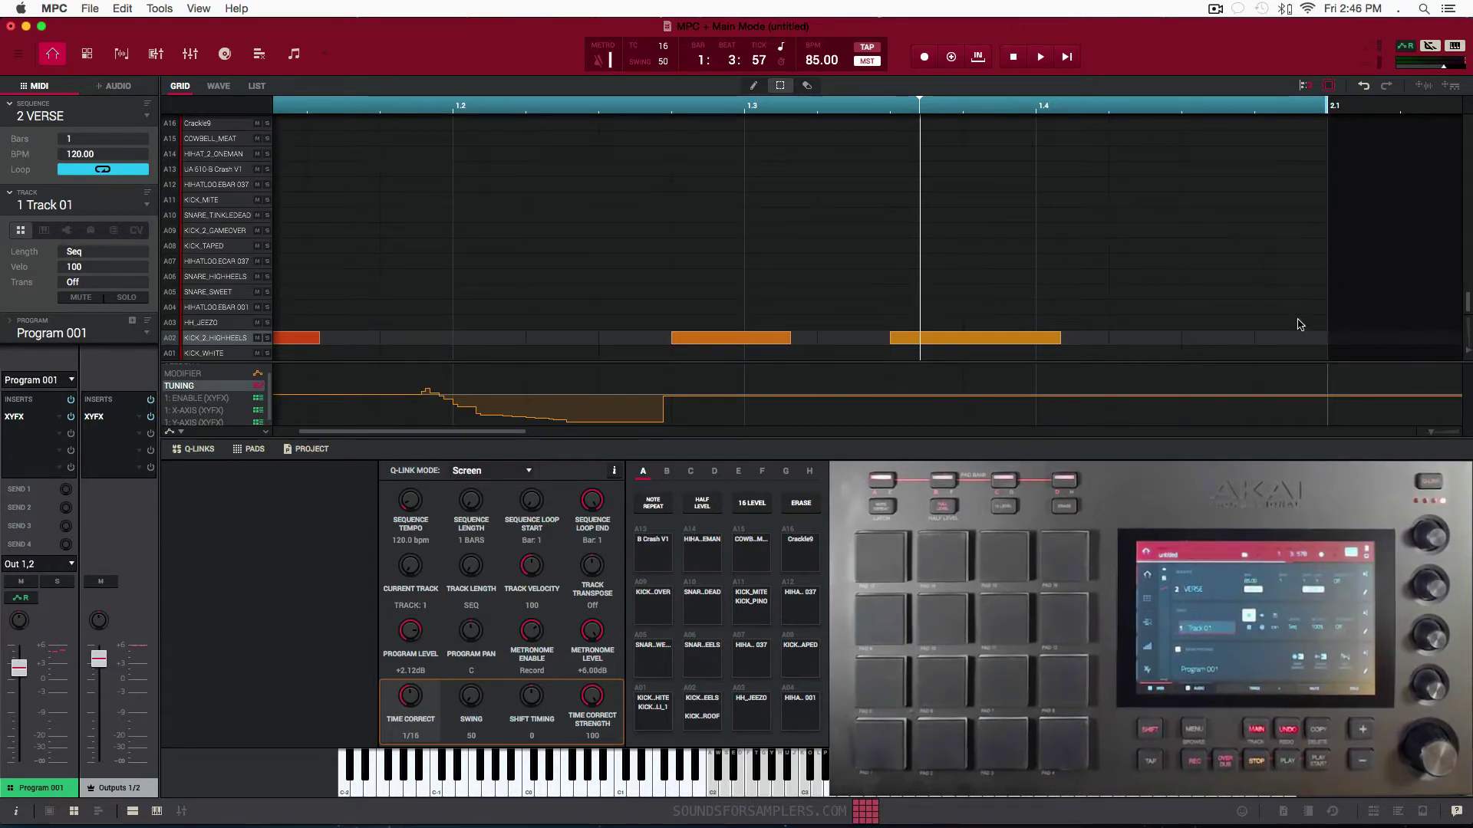
key("space")
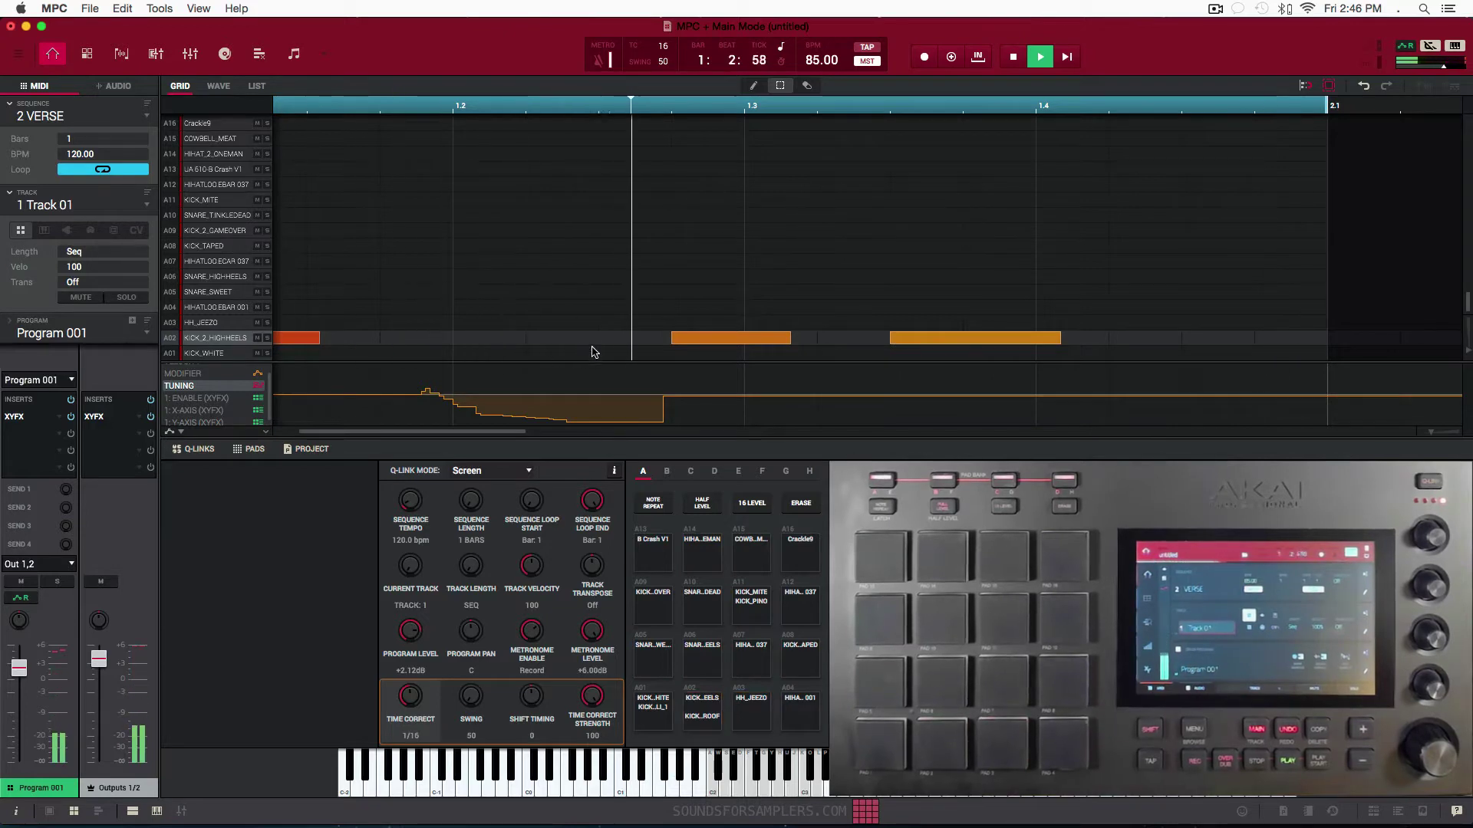
key("space")
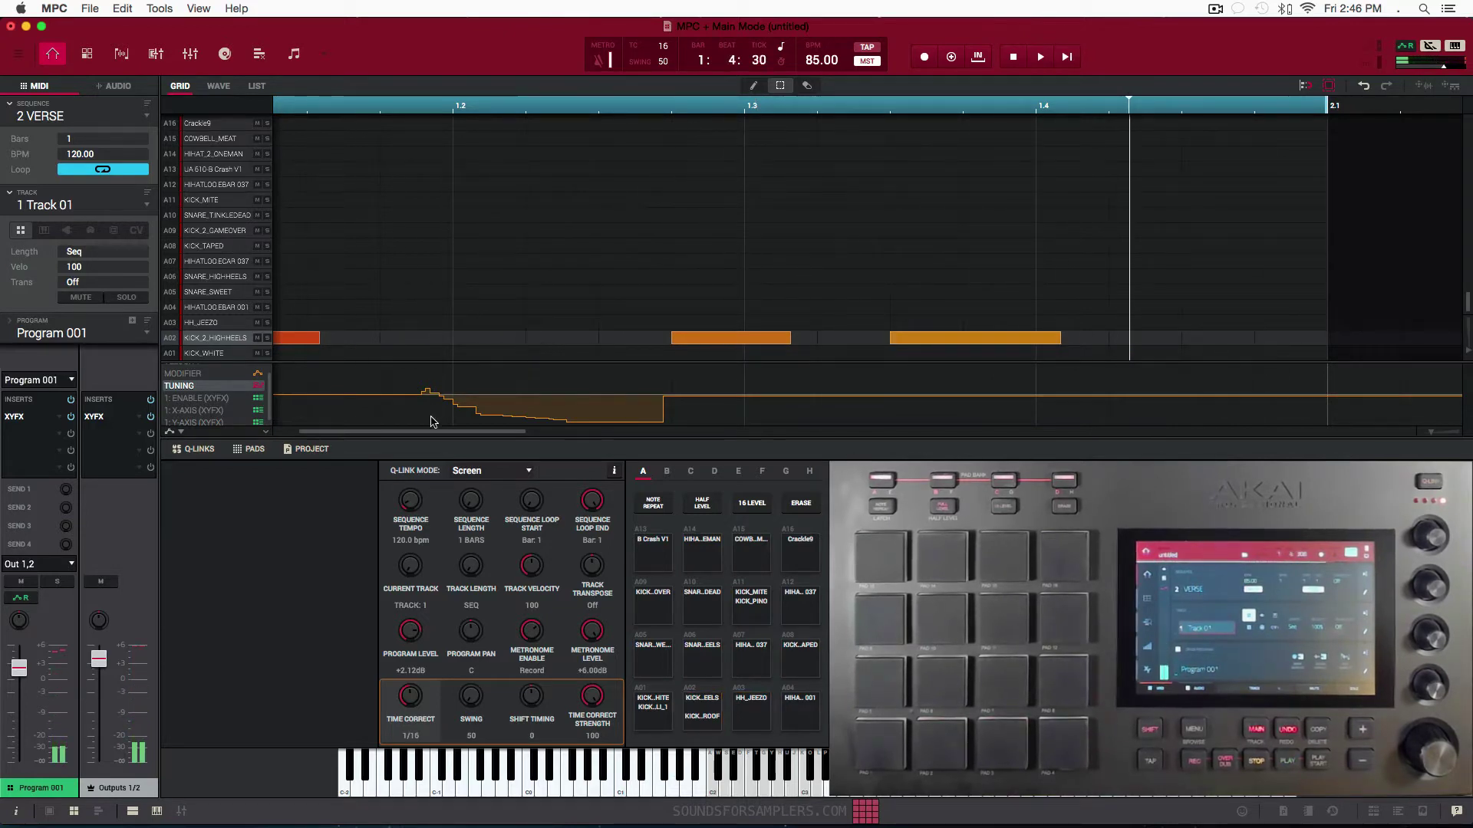
key("minus")
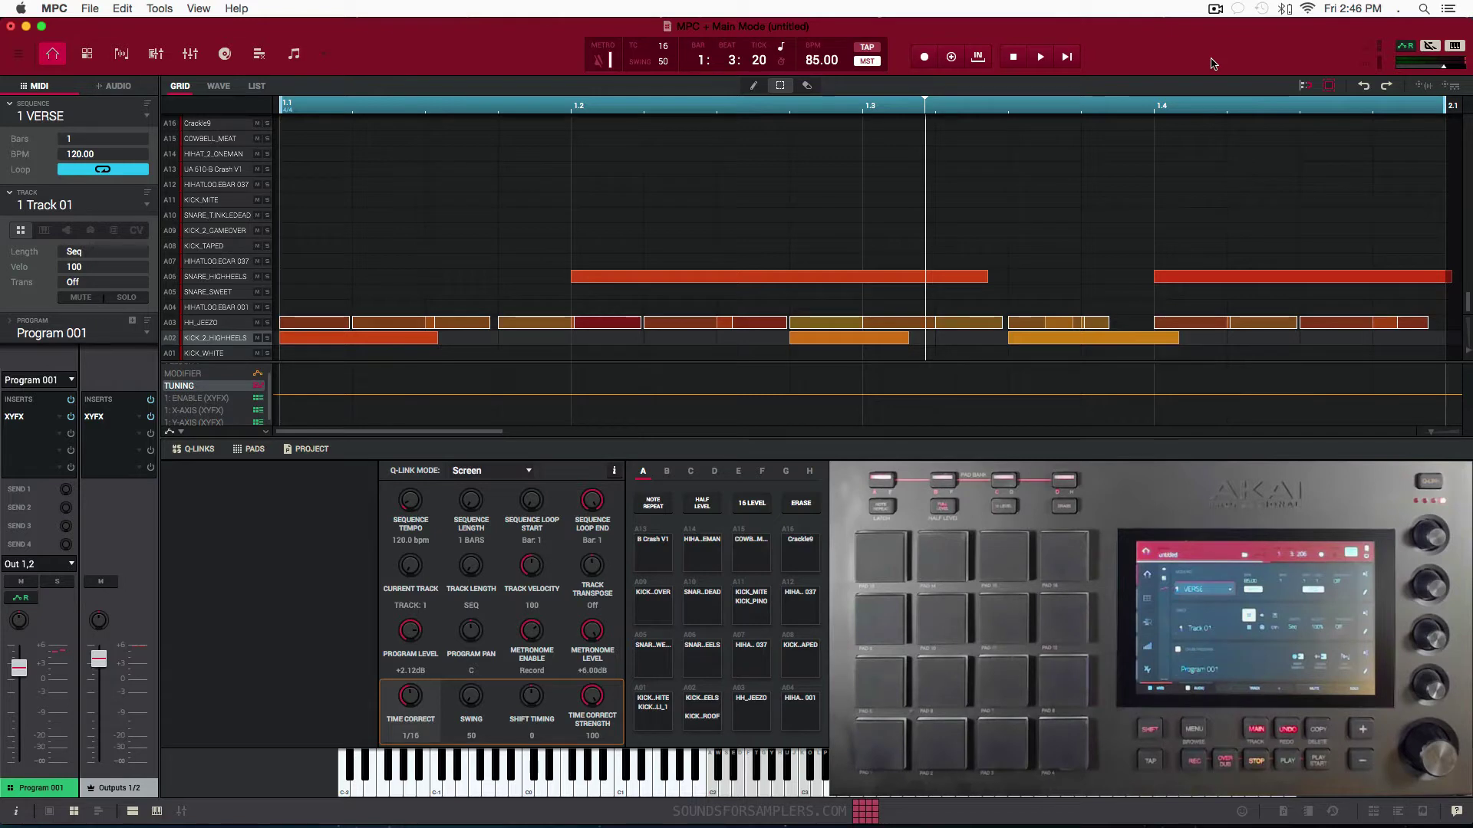
- Play 1 VERSE, then switch to 2 VERSE and play it to compare its kick tuning
key("space")
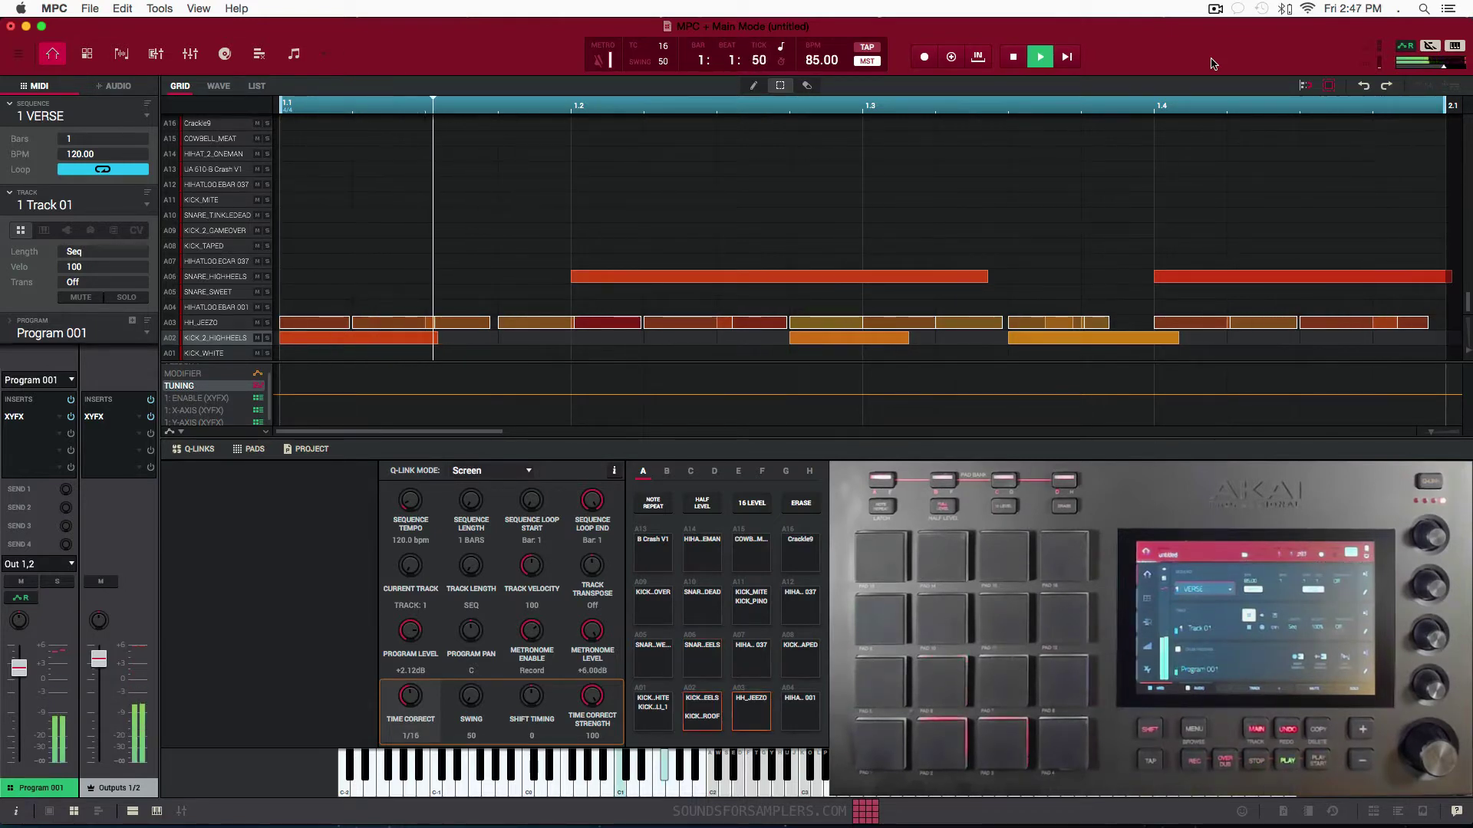
key("space")
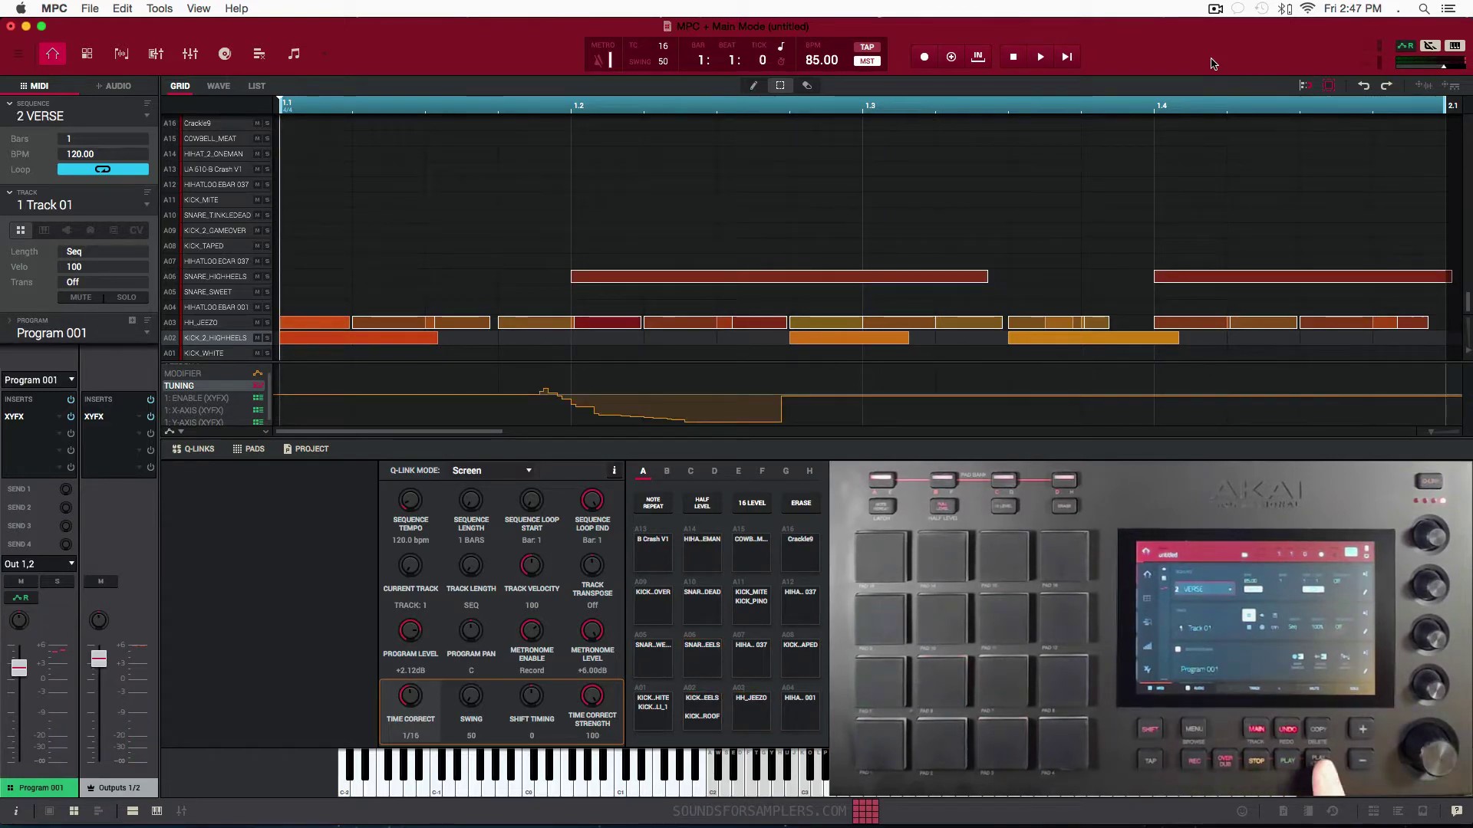
key("space")
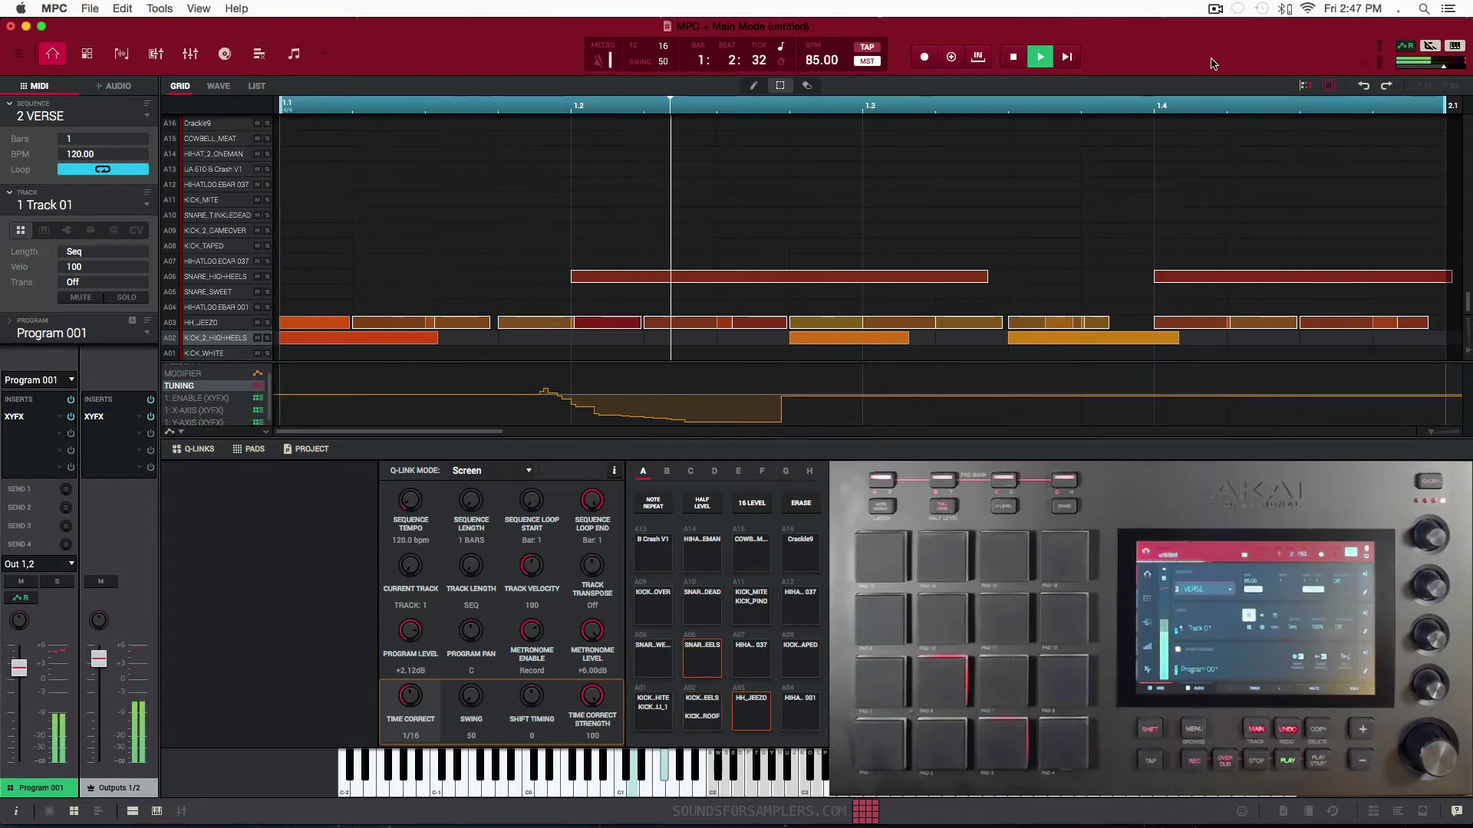
key("space")
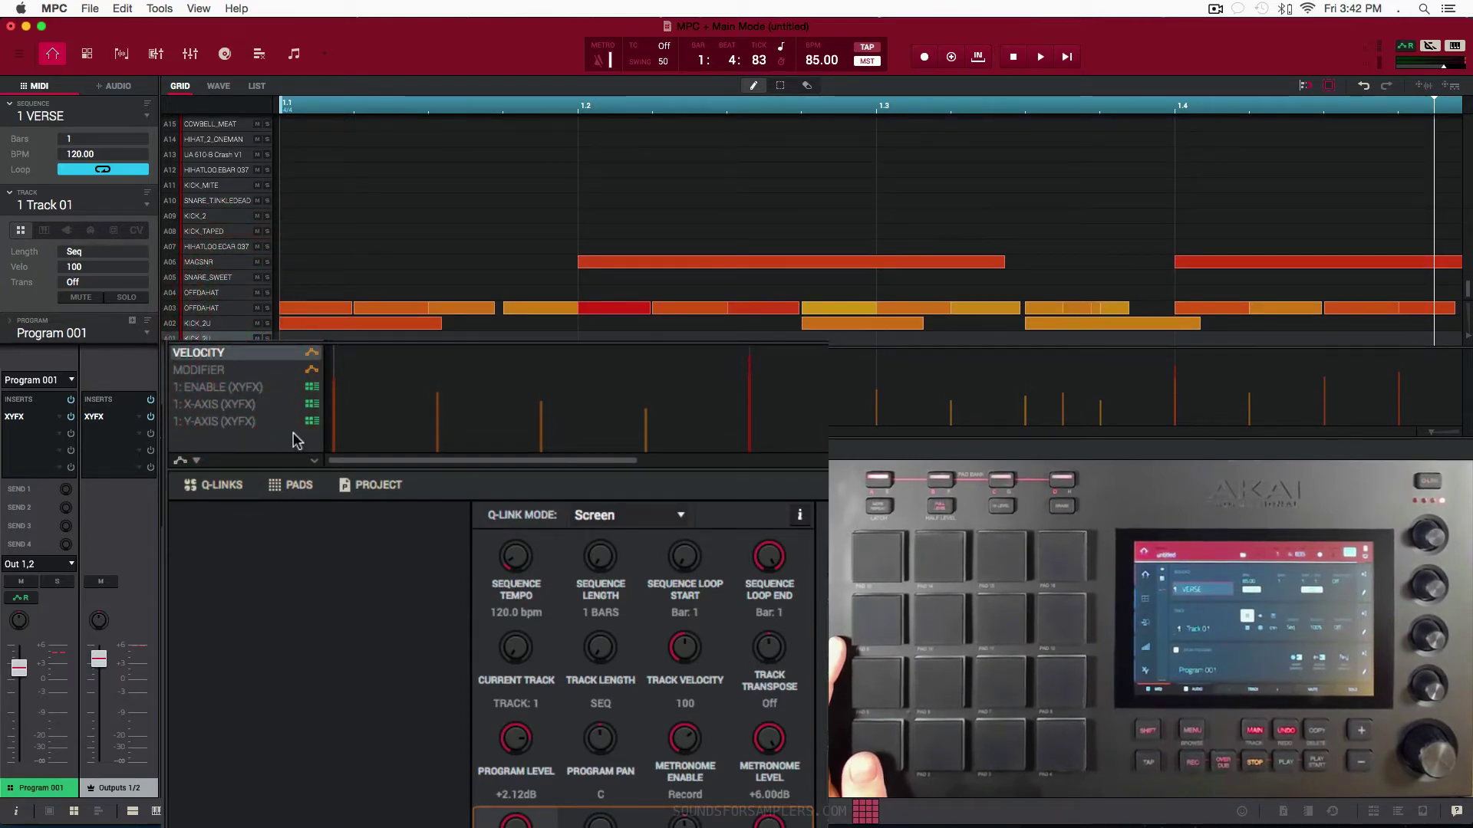
- Set the automation lane to Pad: A01 > Parameters > Tuning
left_click(195, 464)
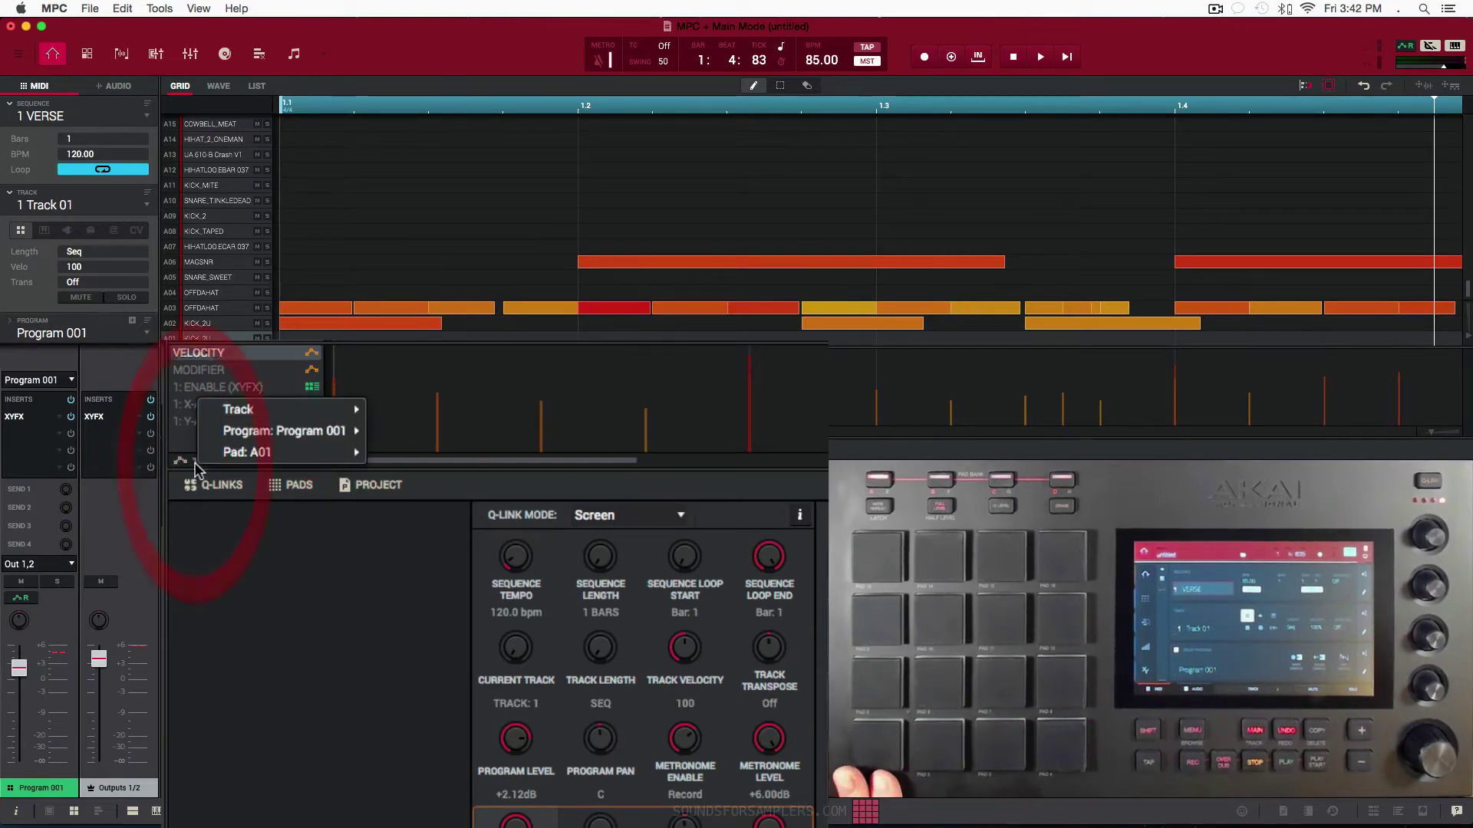
mouse_move(255, 433)
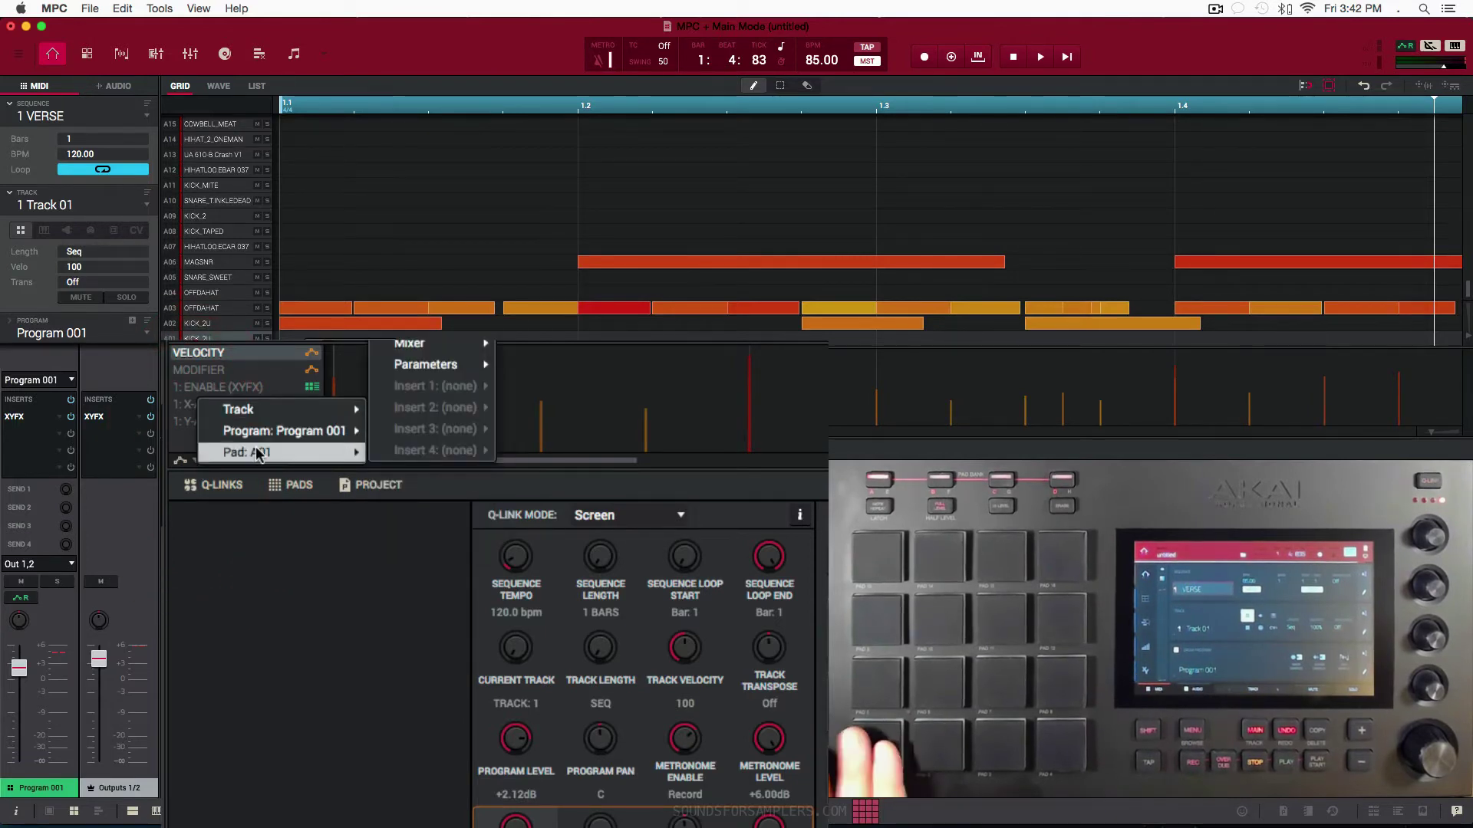
mouse_move(421, 365)
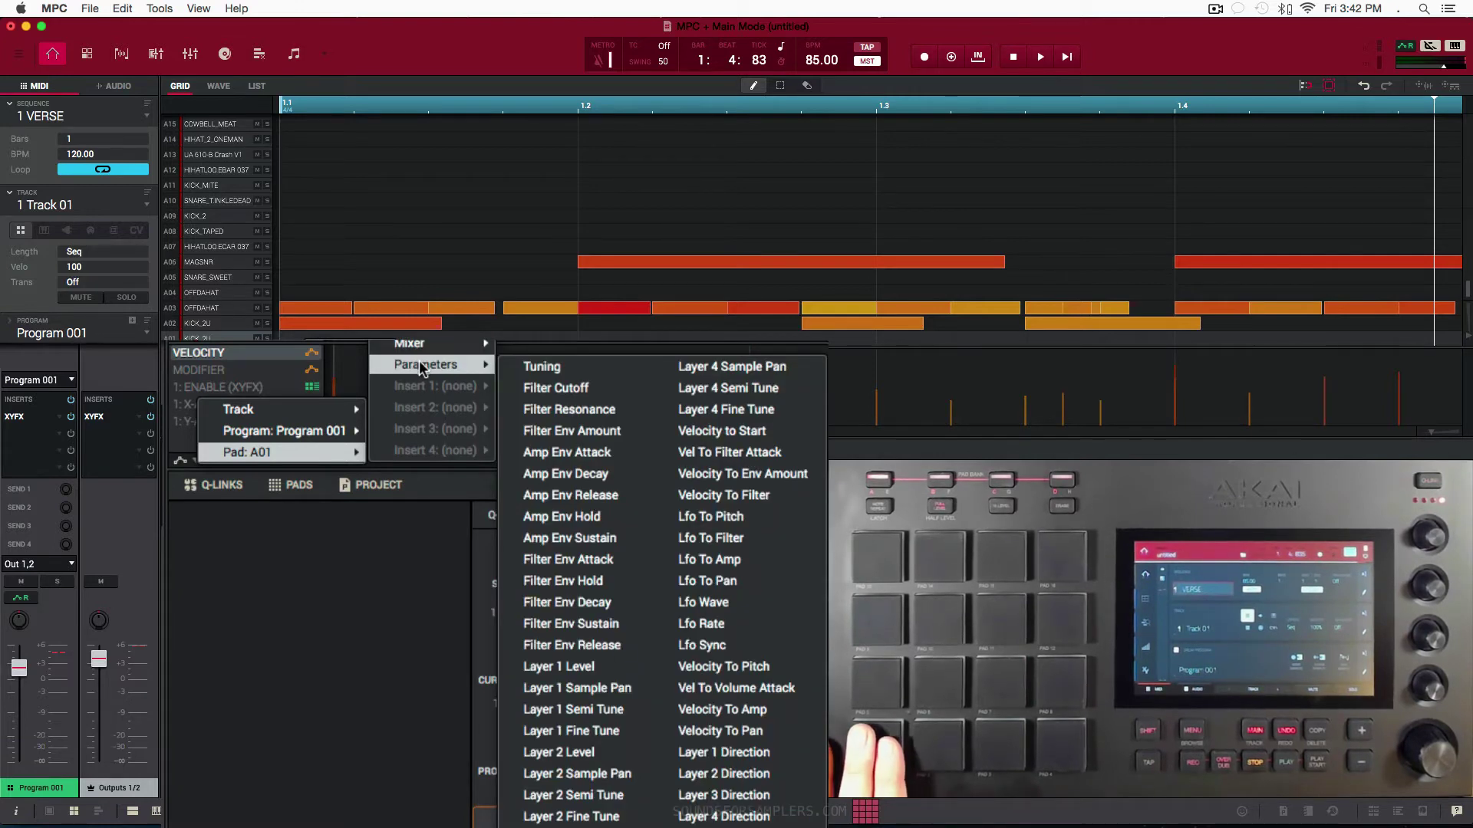
left_click(552, 368)
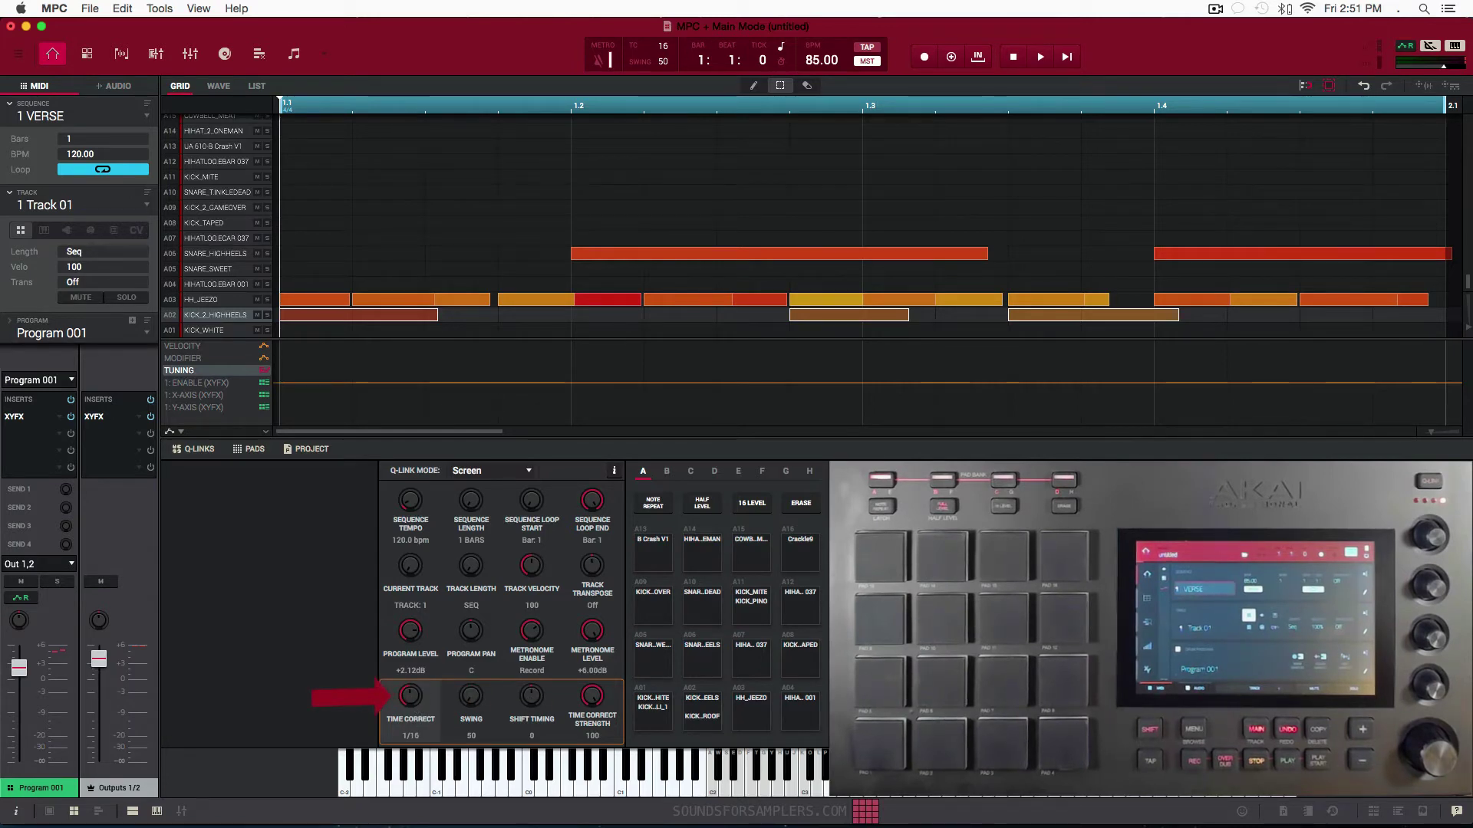
- Turn Time Correct off and switch to the pencil tool for drawing automation points
left_click_drag(411, 706, 411, 737)
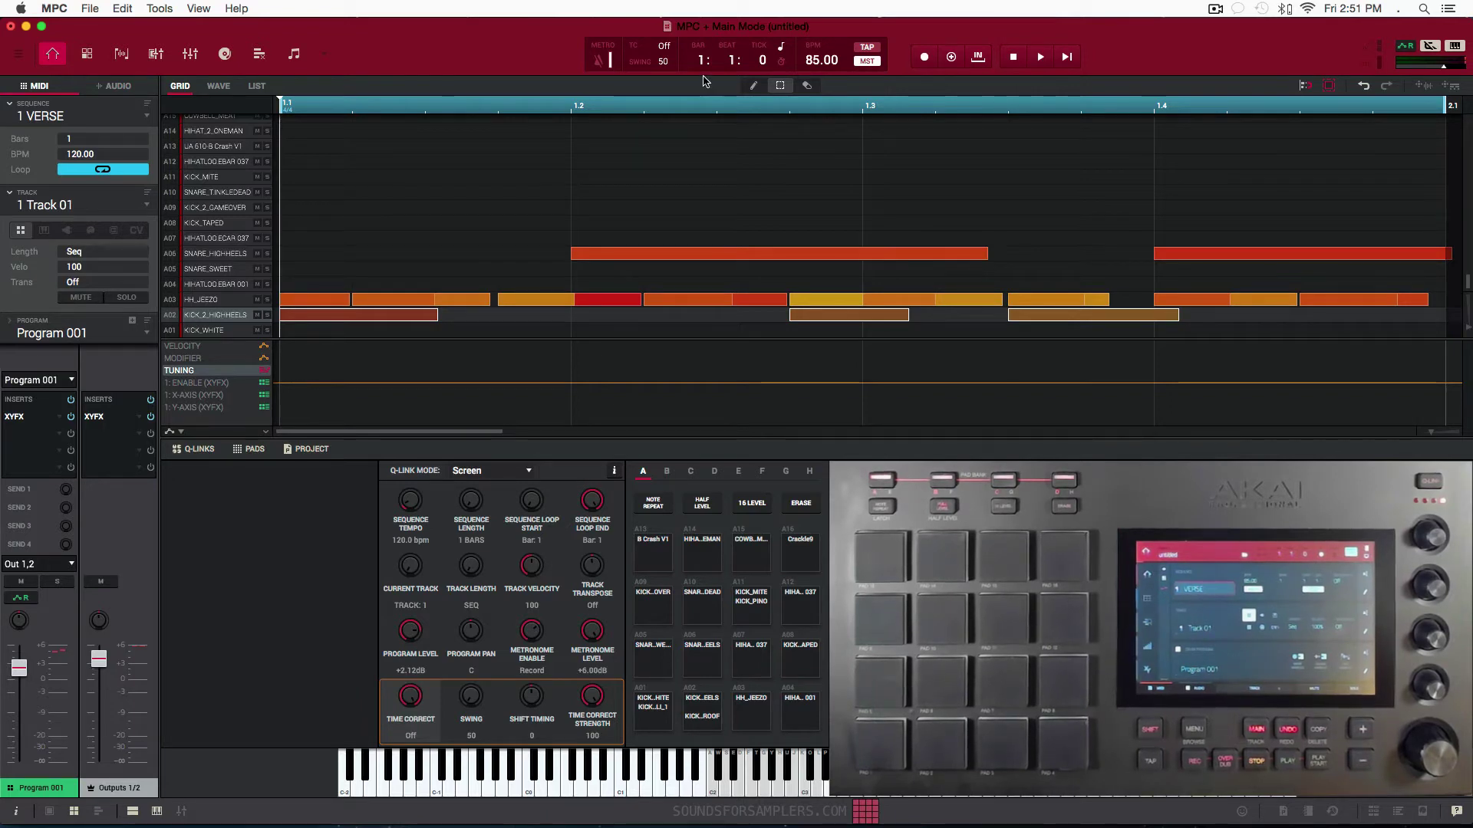
left_click(752, 89)
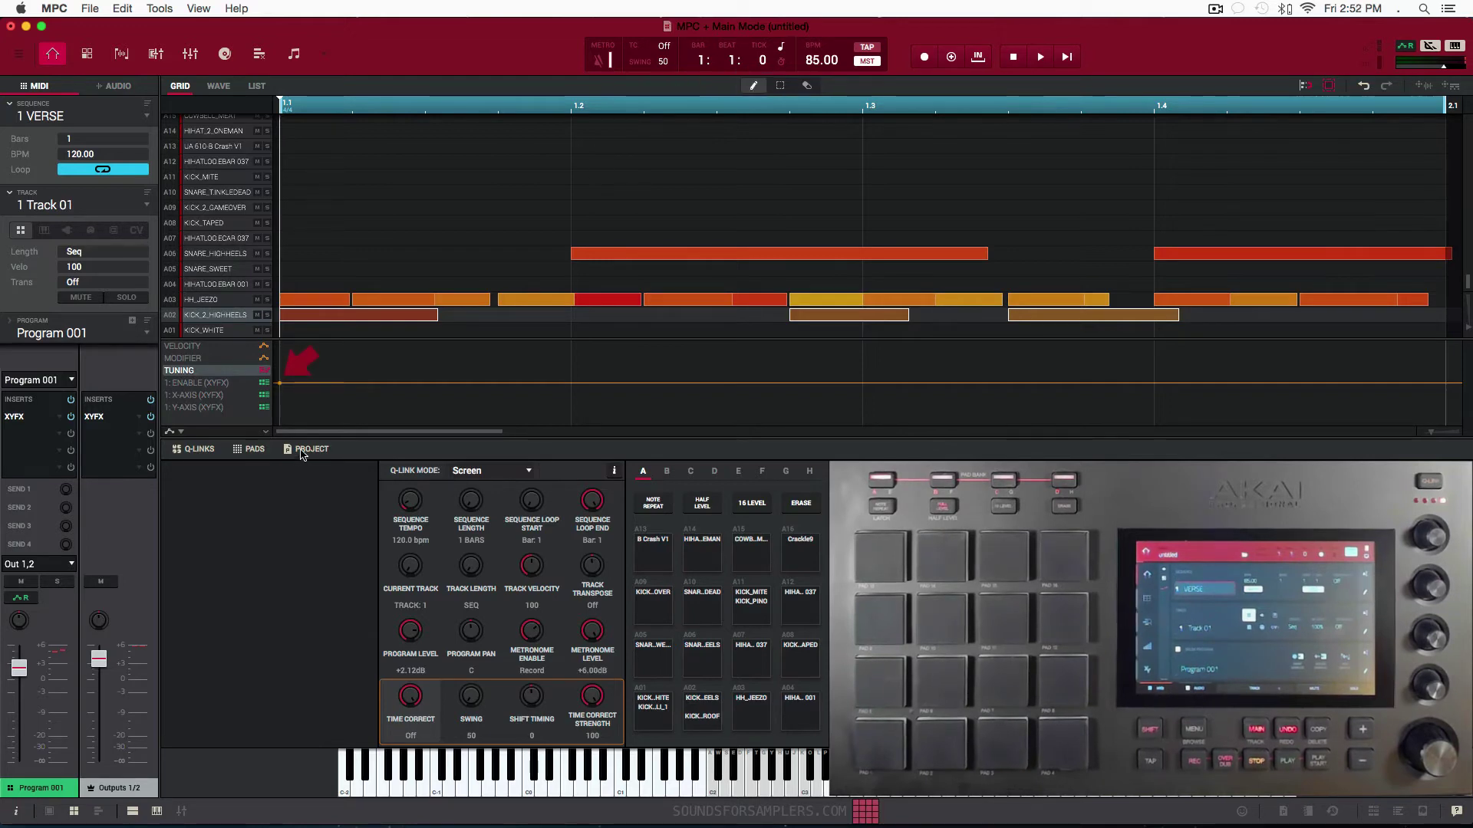
mouse_move(280, 386)
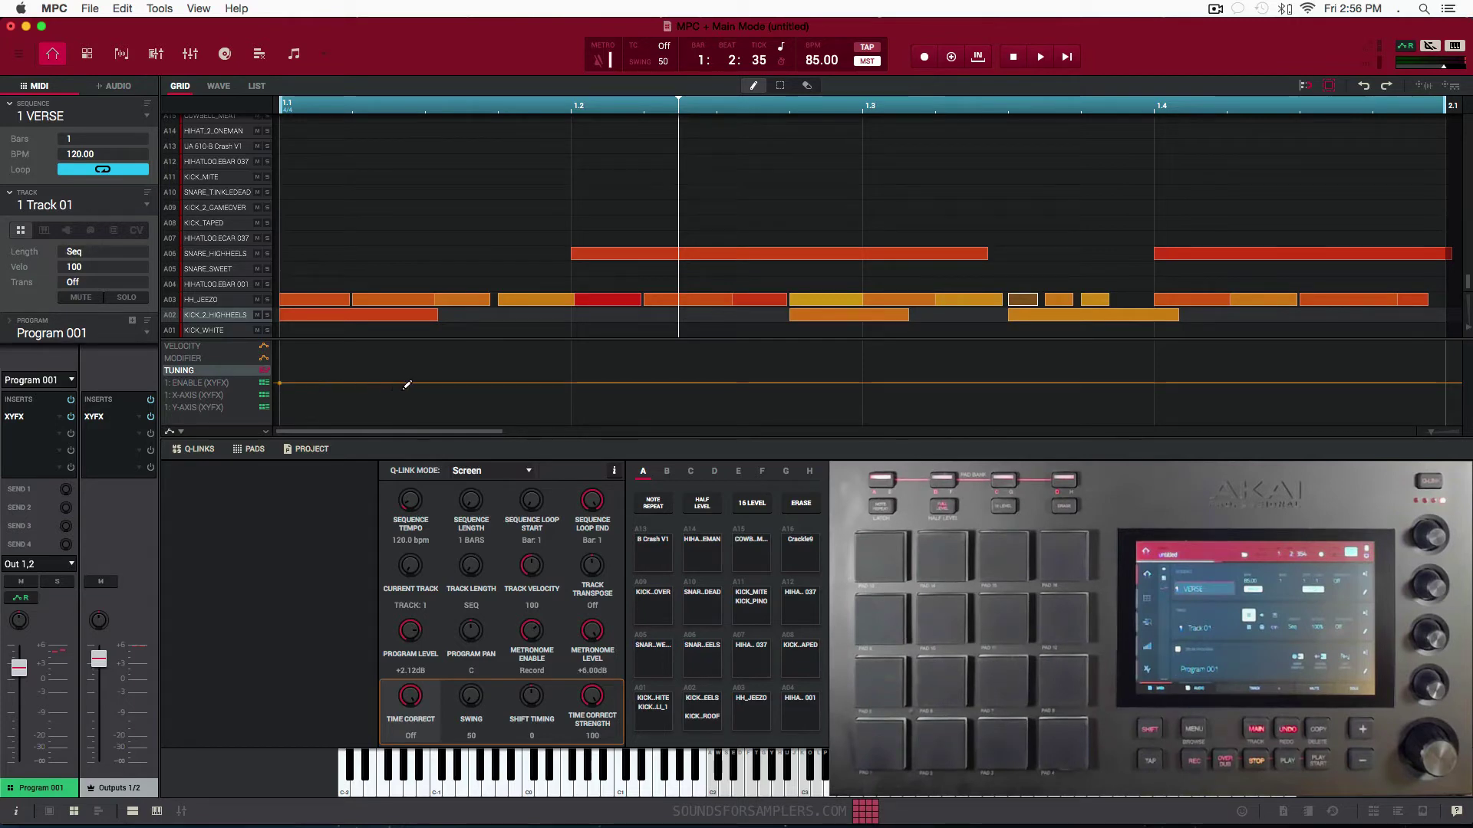
- Draw a Tuning curve under the A02 kick notes rising to about 38, then dipping to -88
left_click(524, 385)
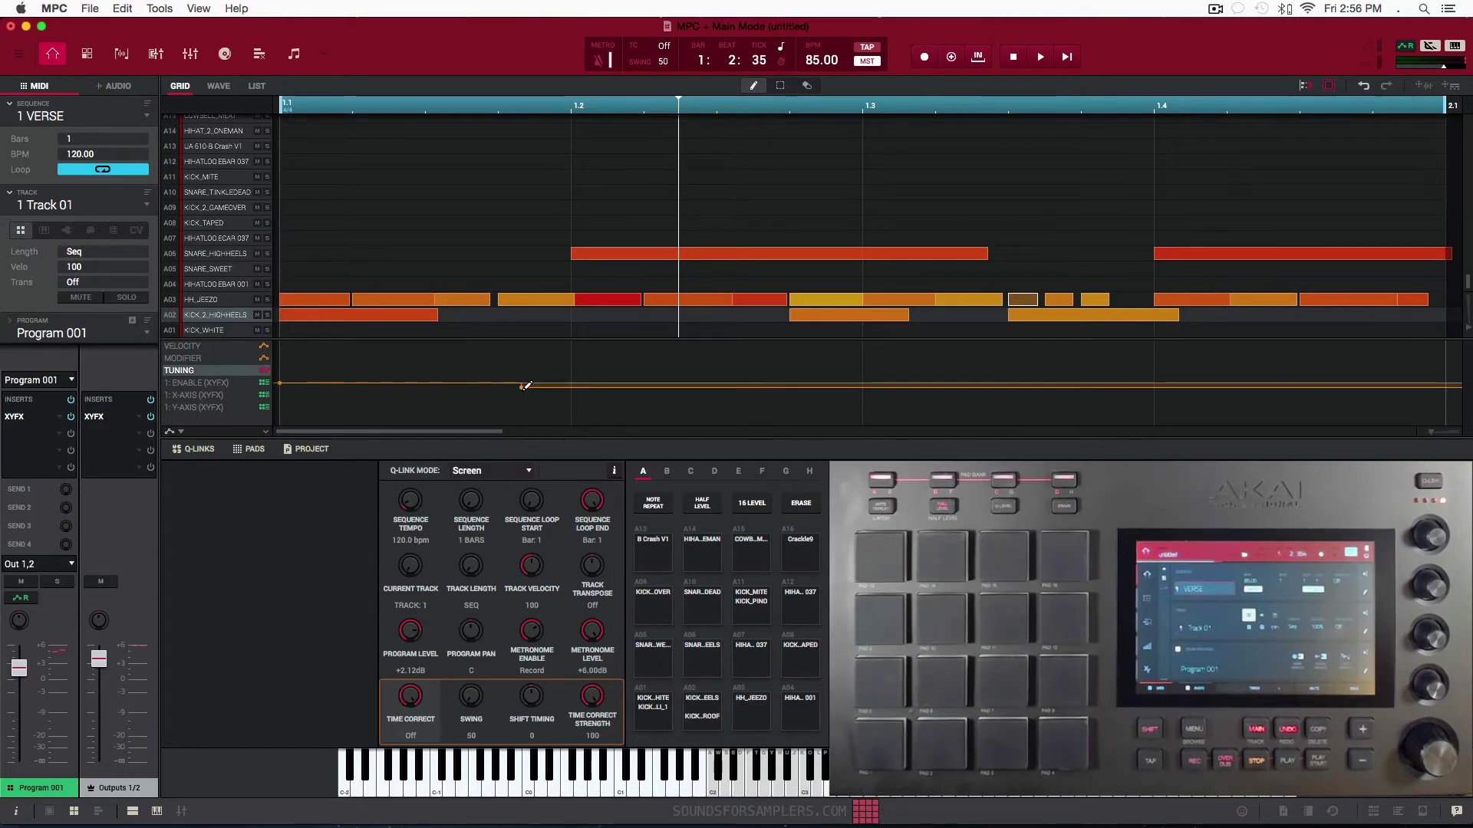
mouse_move(521, 389)
mouse_move(601, 385)
left_mouse_down()
mouse_move(647, 365)
mouse_move(779, 409)
left_mouse_up()
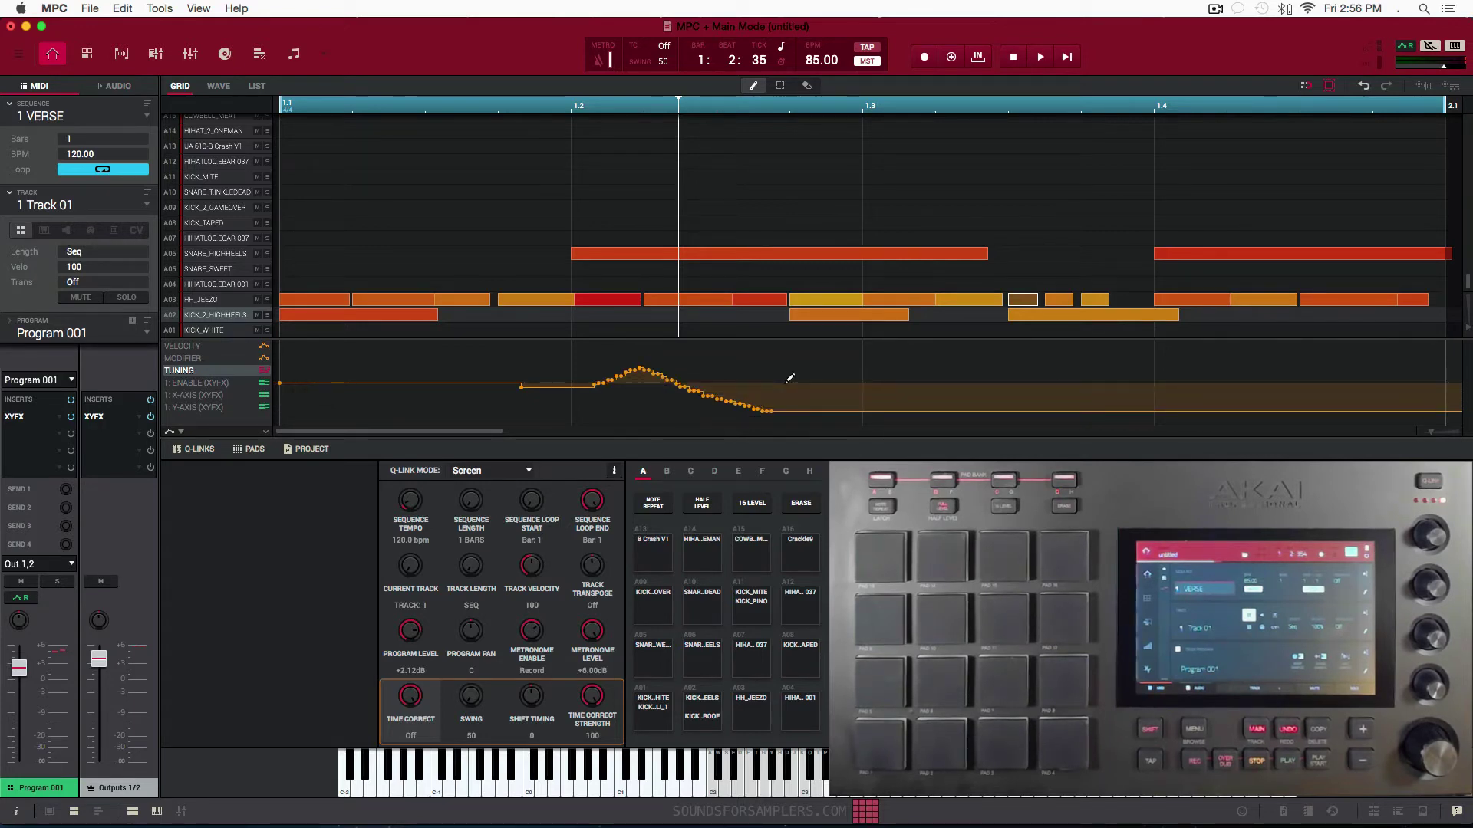
left_click_drag(790, 379, 782, 388)
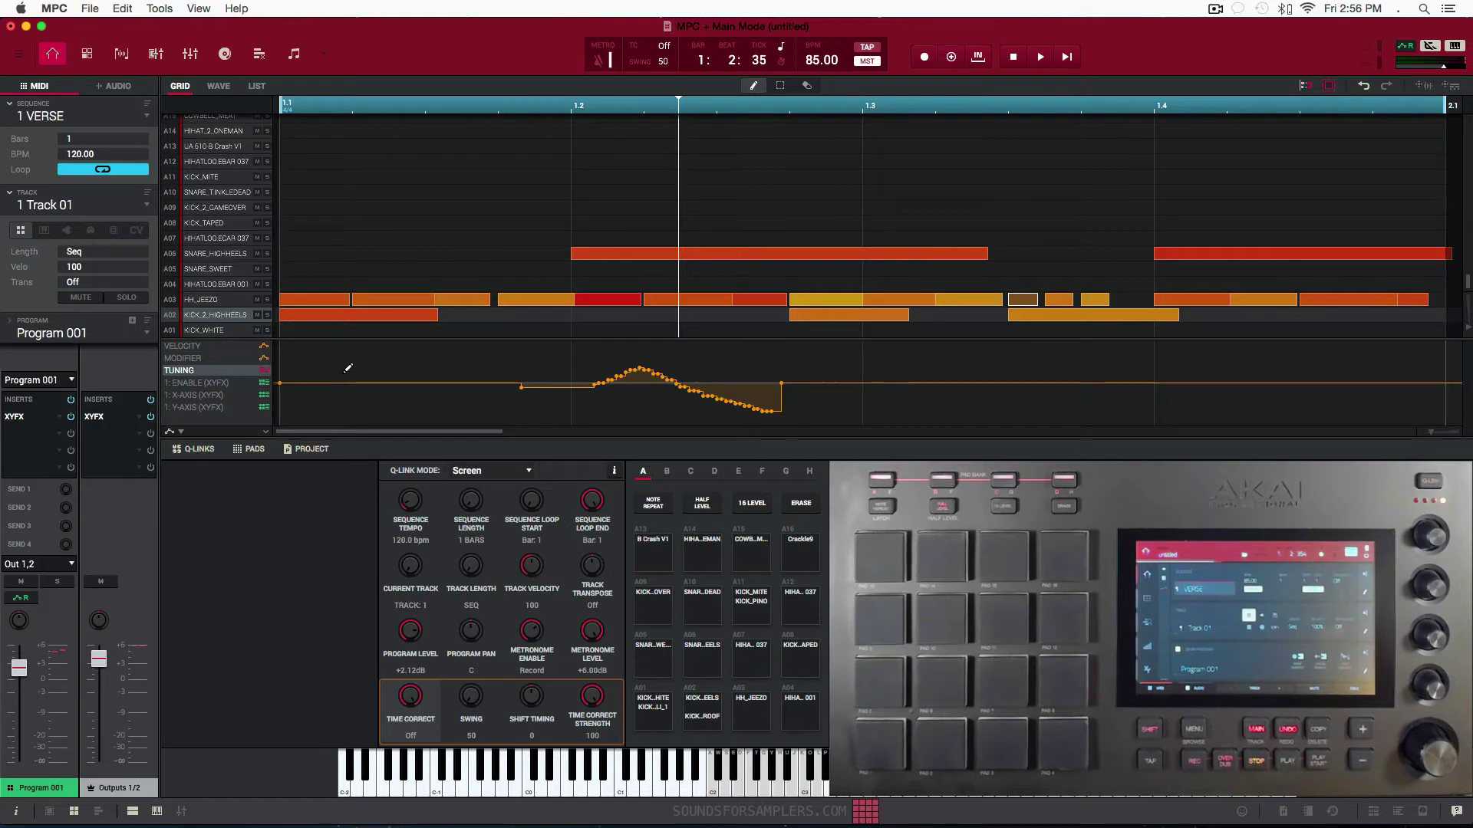
mouse_move(281, 388)
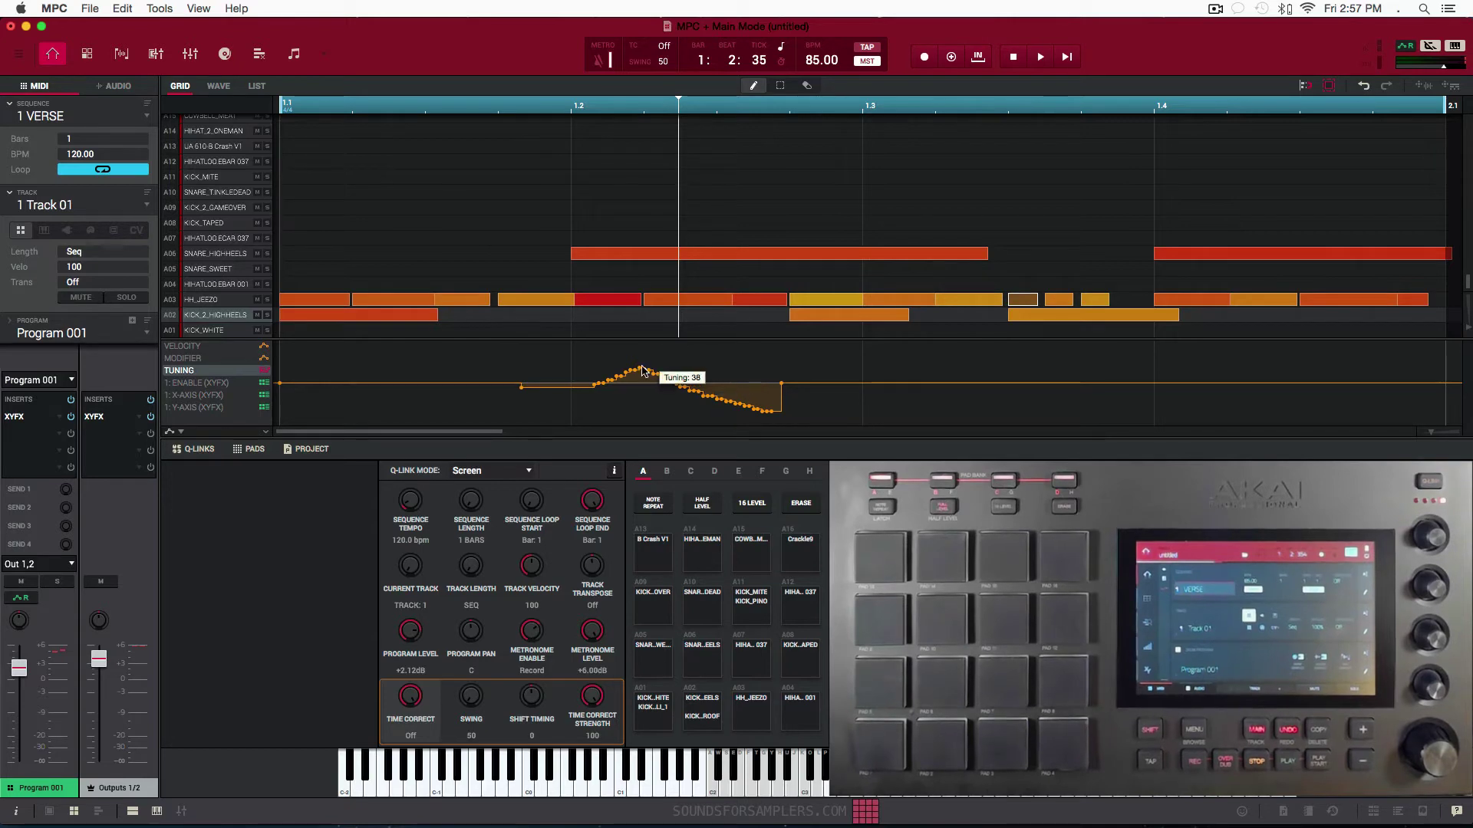
mouse_move(771, 413)
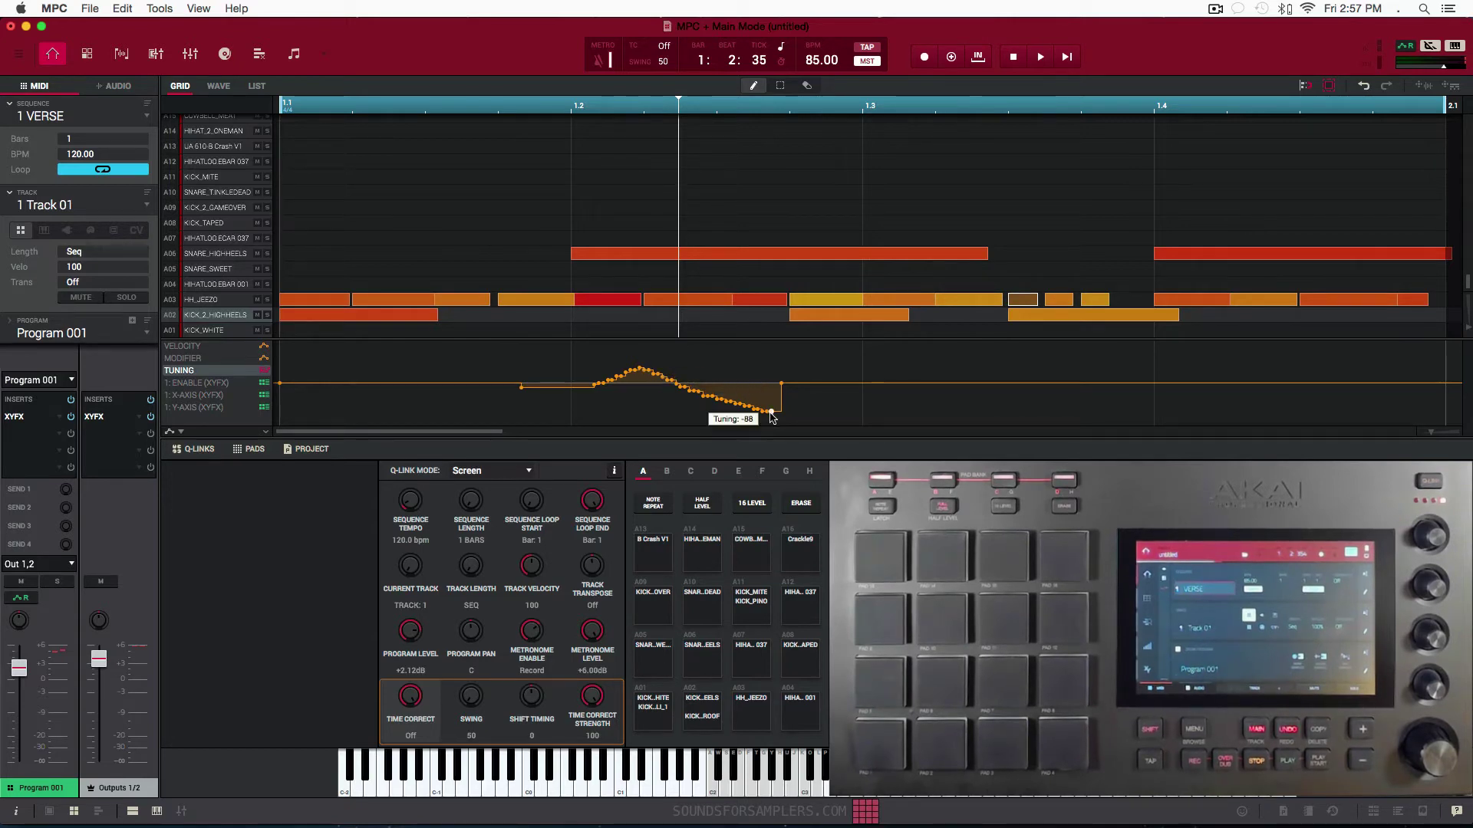
key("ctrl+a")
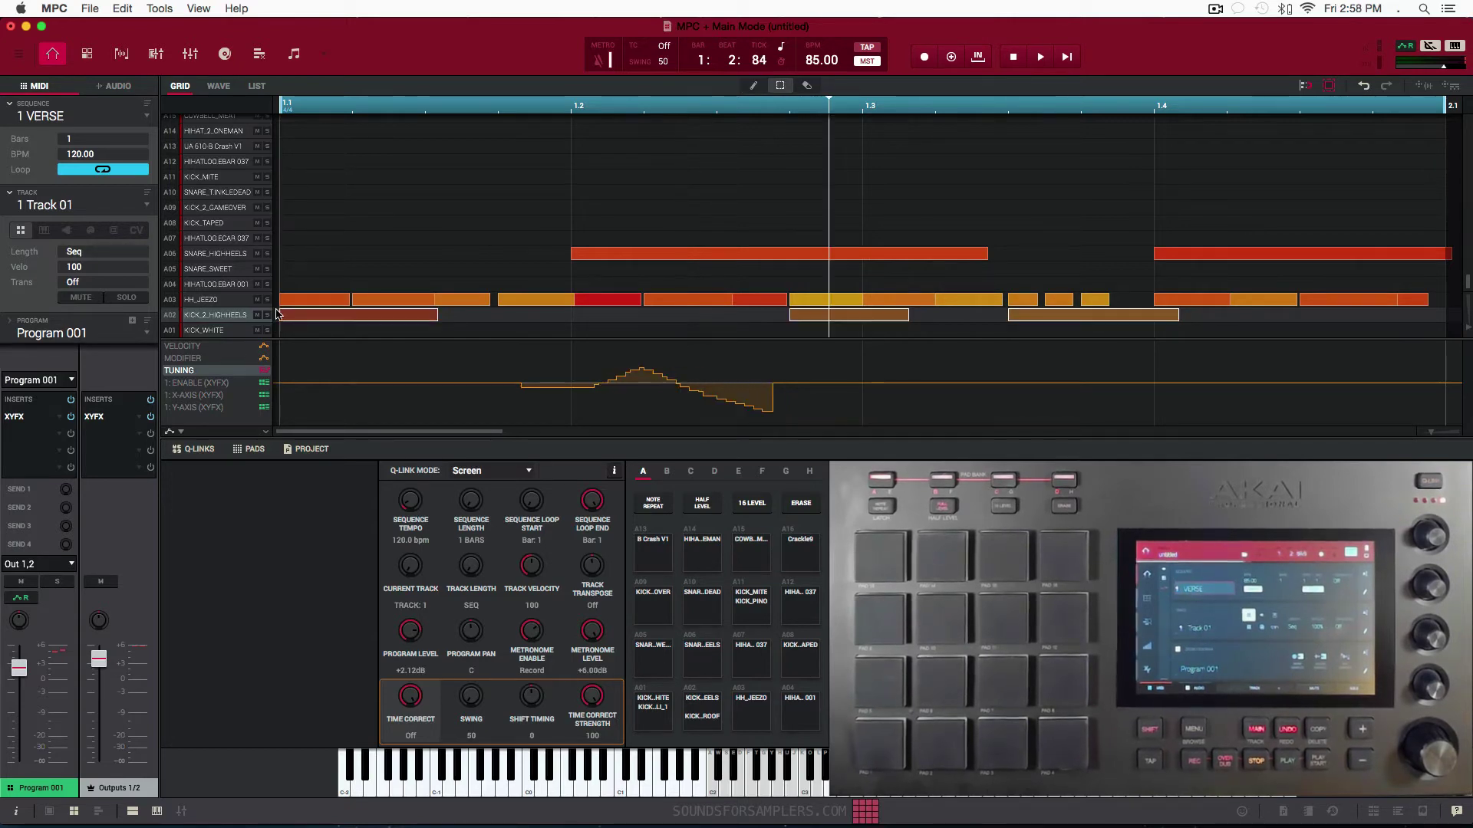
- Solo the A02 KICK_2_HIGHHEELS pad to hear its bend, then return to the pencil tool
left_click(267, 315)
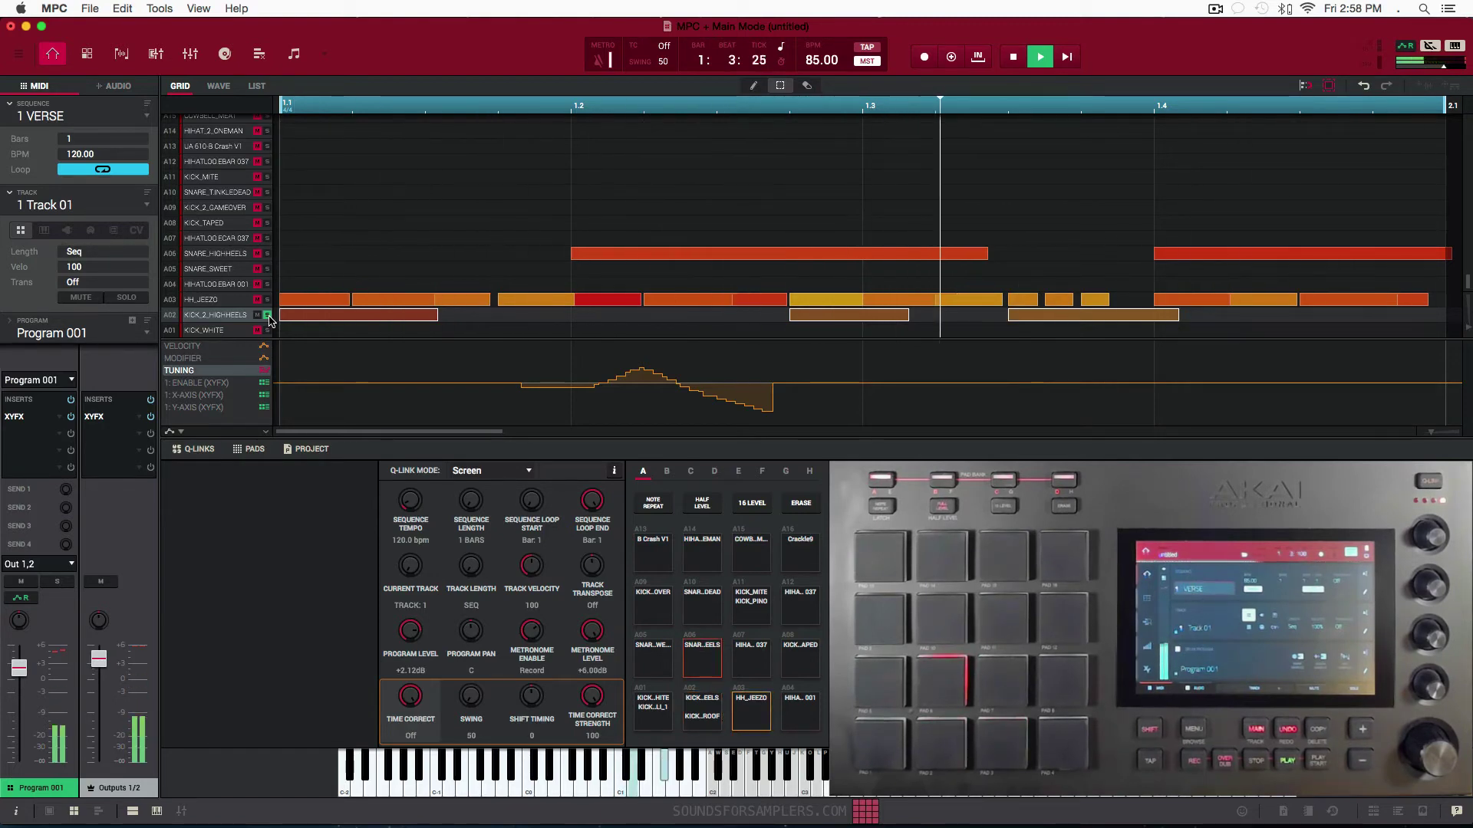
key("space")
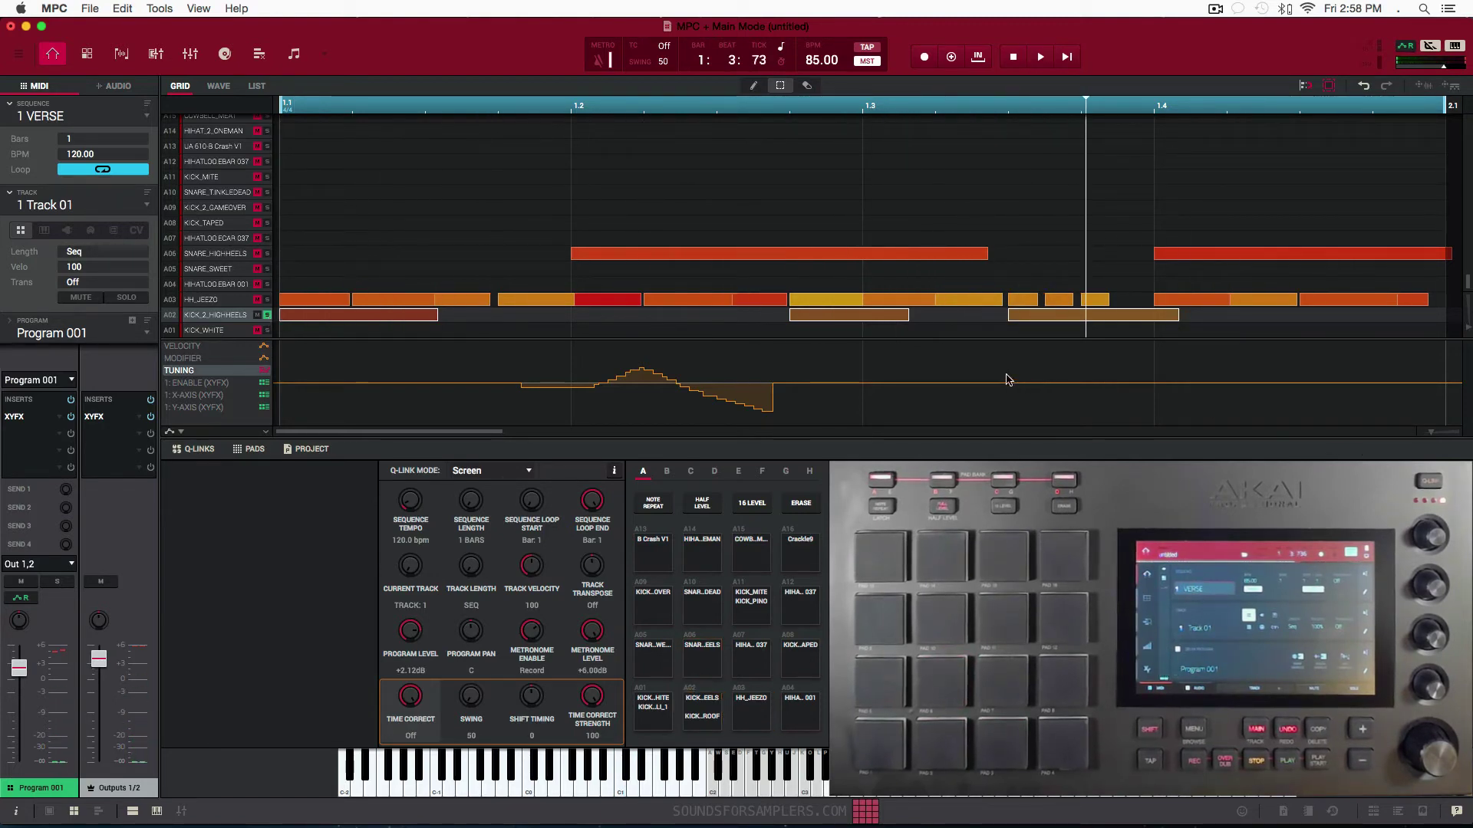
left_click(751, 85)
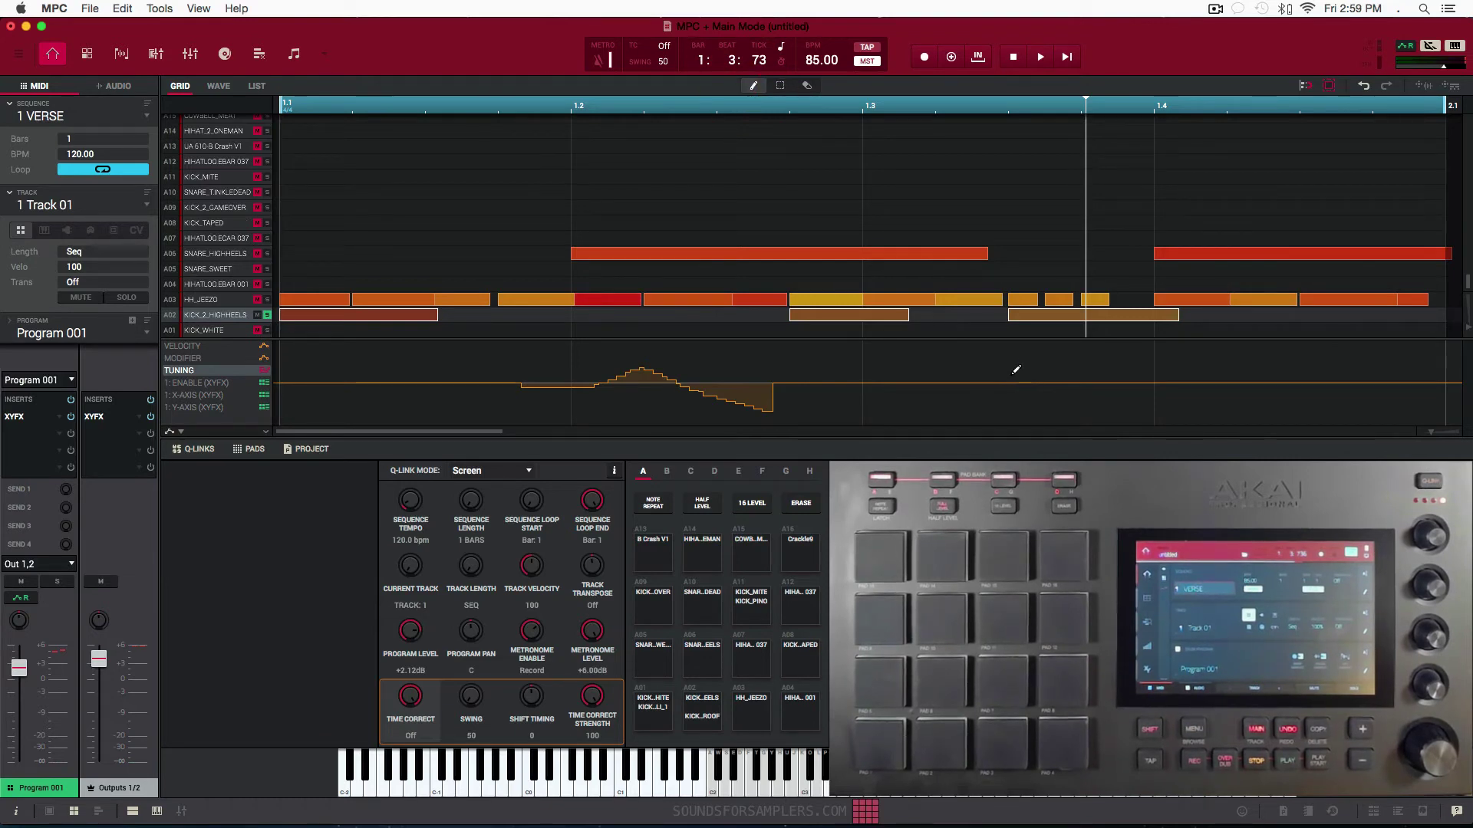
- Draw a second rising tuning bend after beat 3, audition it, and unsolo the kick
mouse_move(918, 381)
left_mouse_down()
mouse_move(1003, 362)
mouse_move(1004, 382)
left_mouse_up()
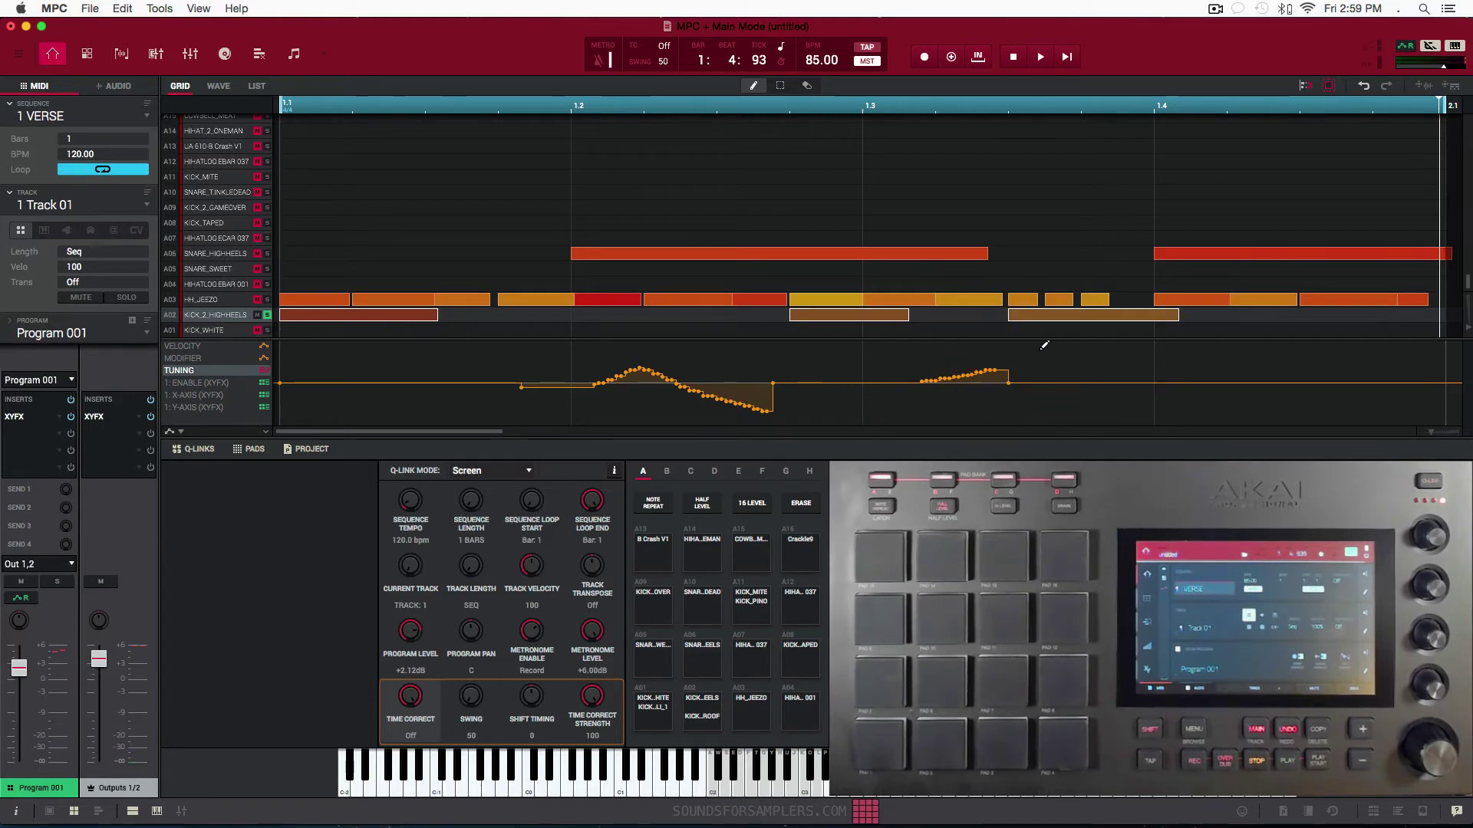
key("space")
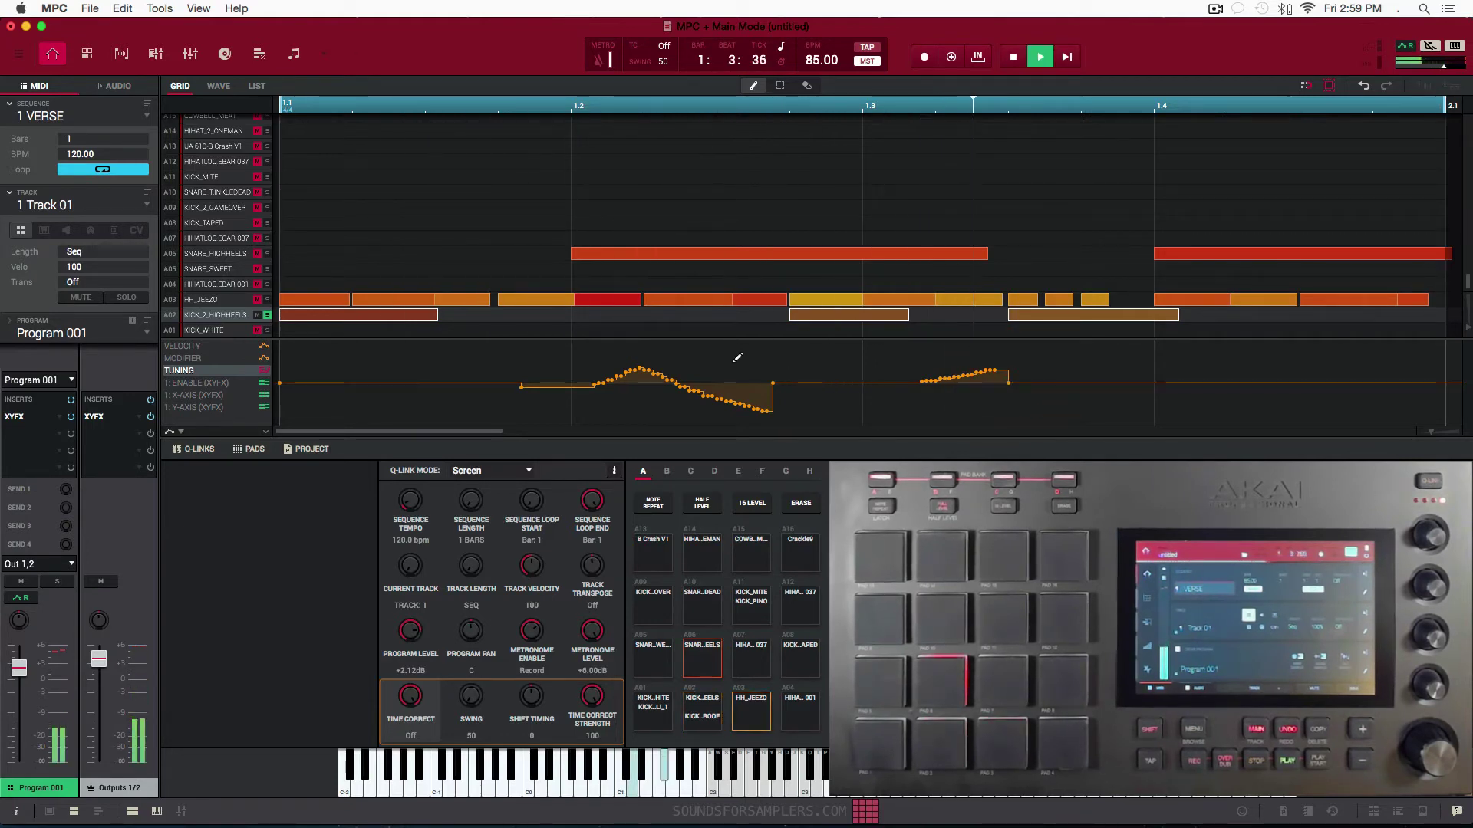
key("space")
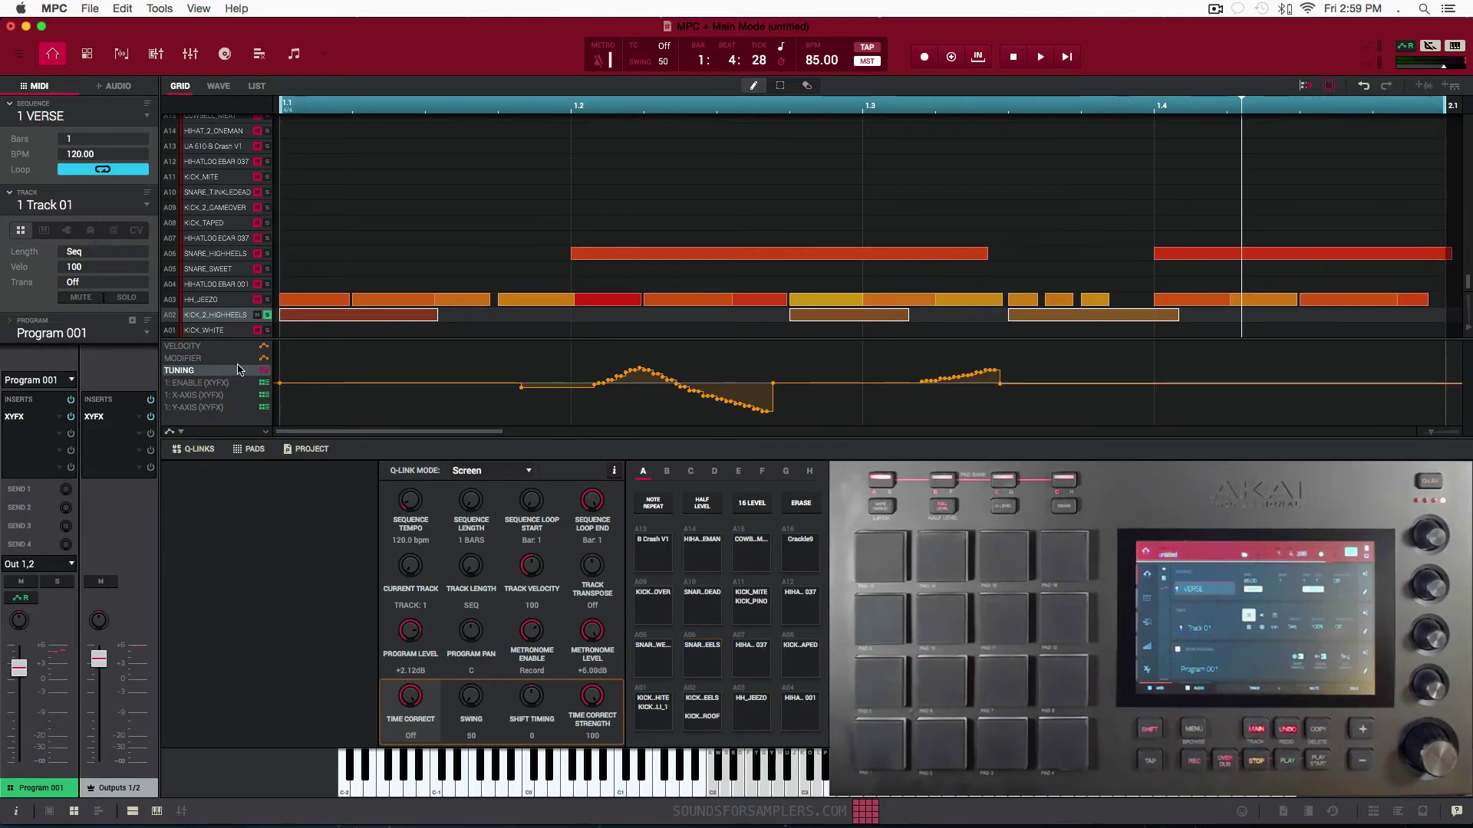
key("space")
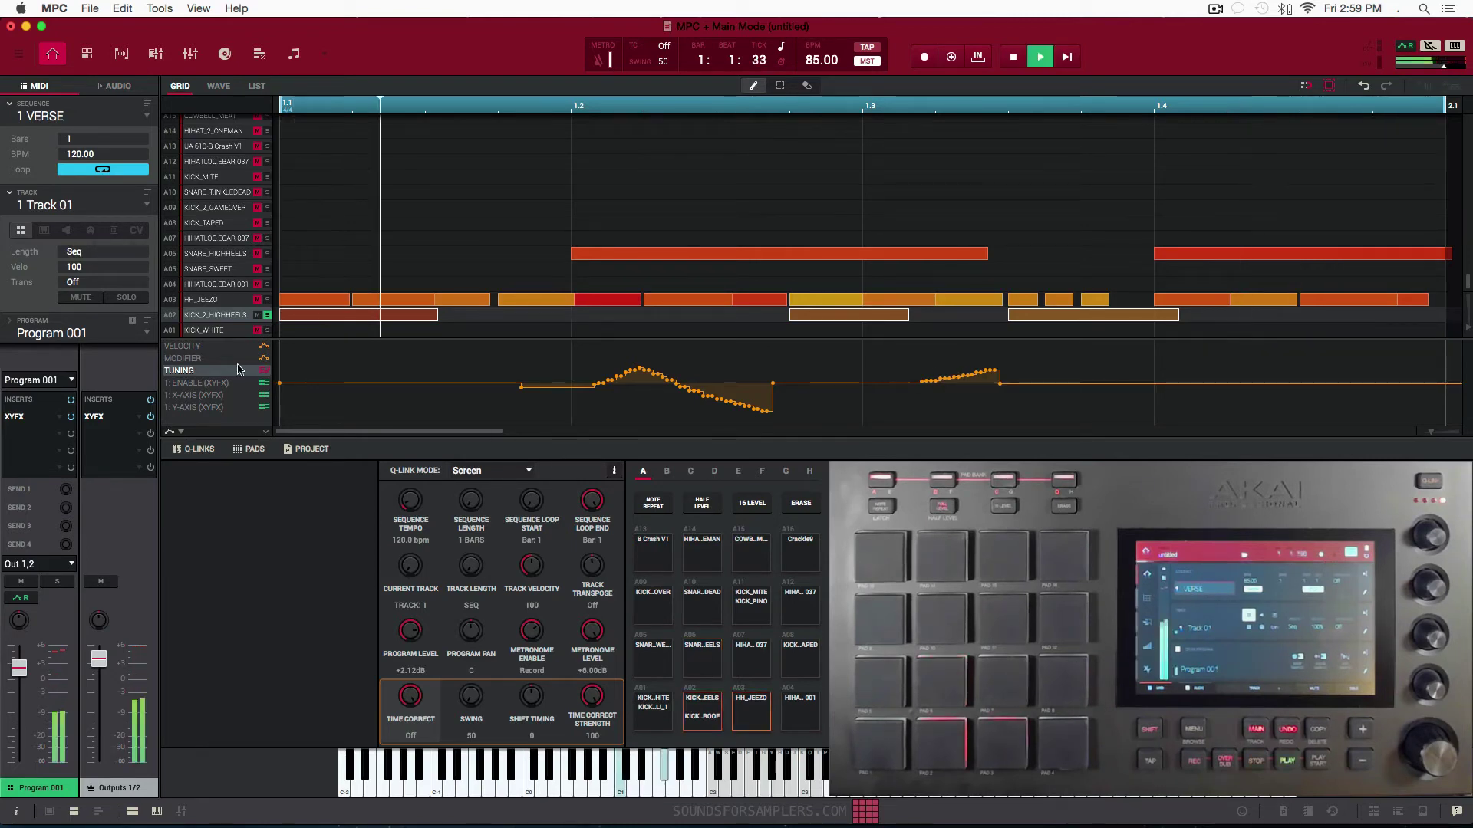
left_click(266, 316)
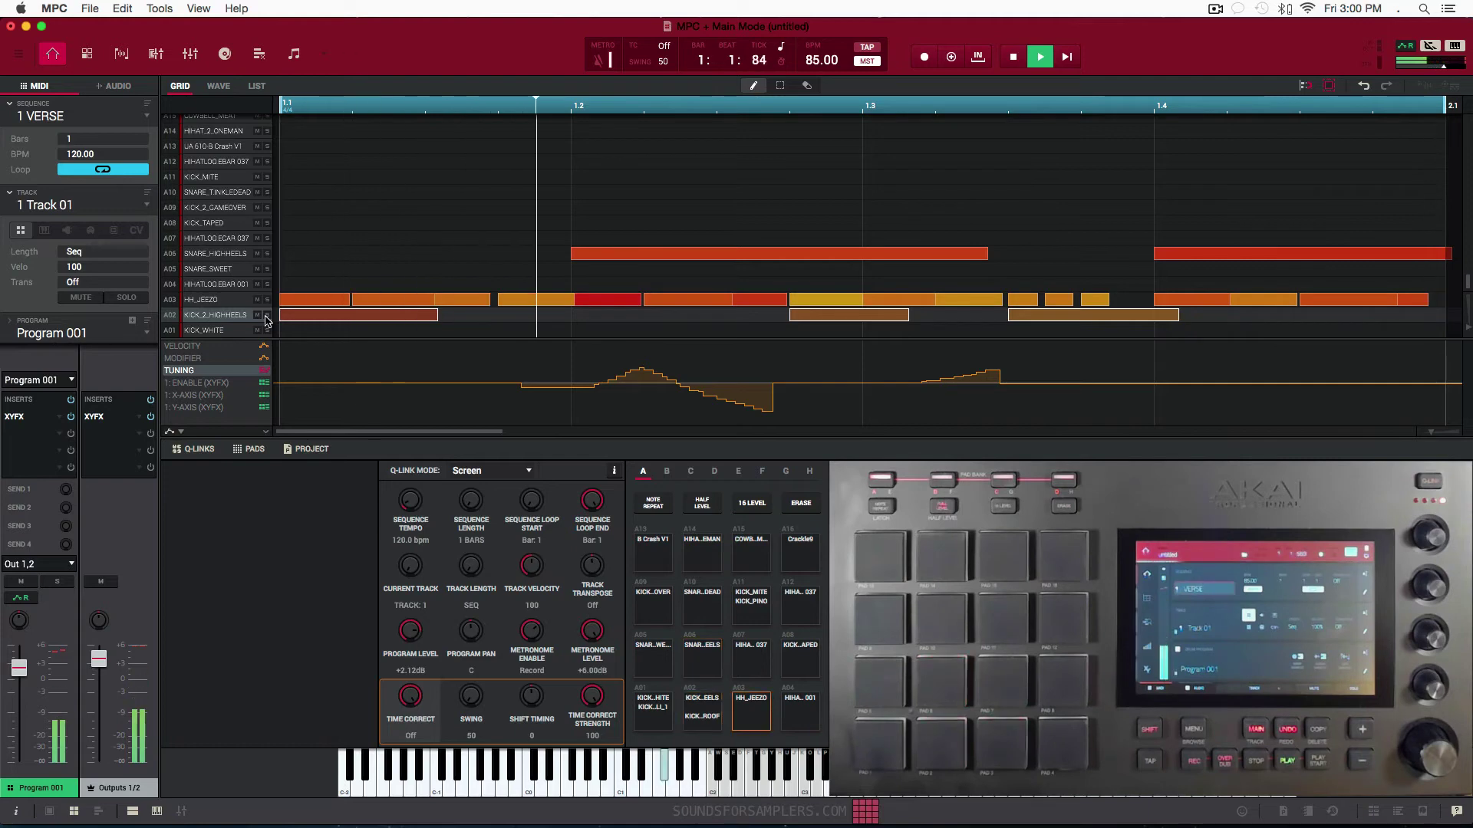
key("space")
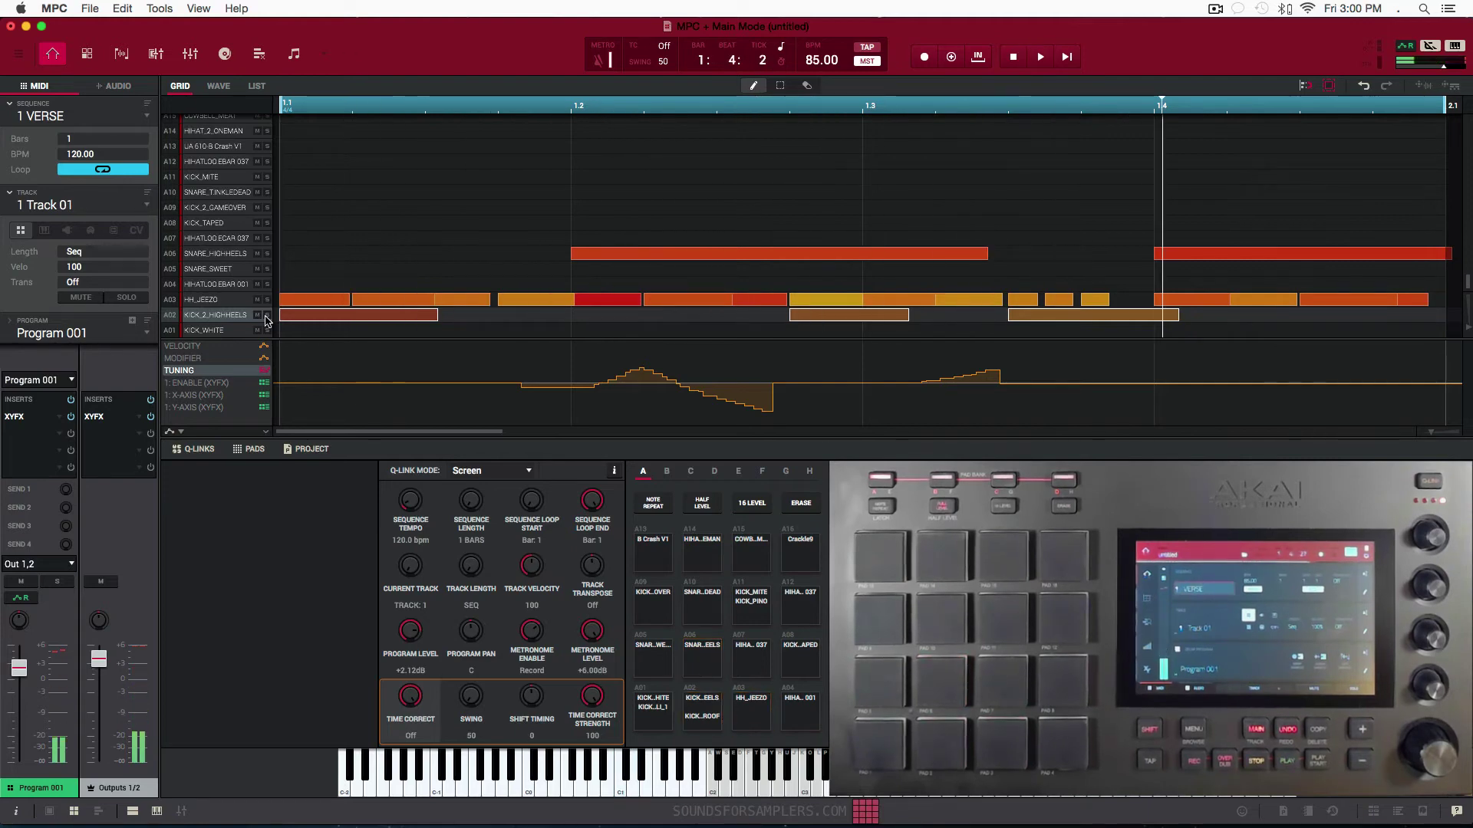
- Select the A03 HH_JEEZO pad and set its automation lane to Pad: A03 > Parameters > Tuning
left_click(231, 299)
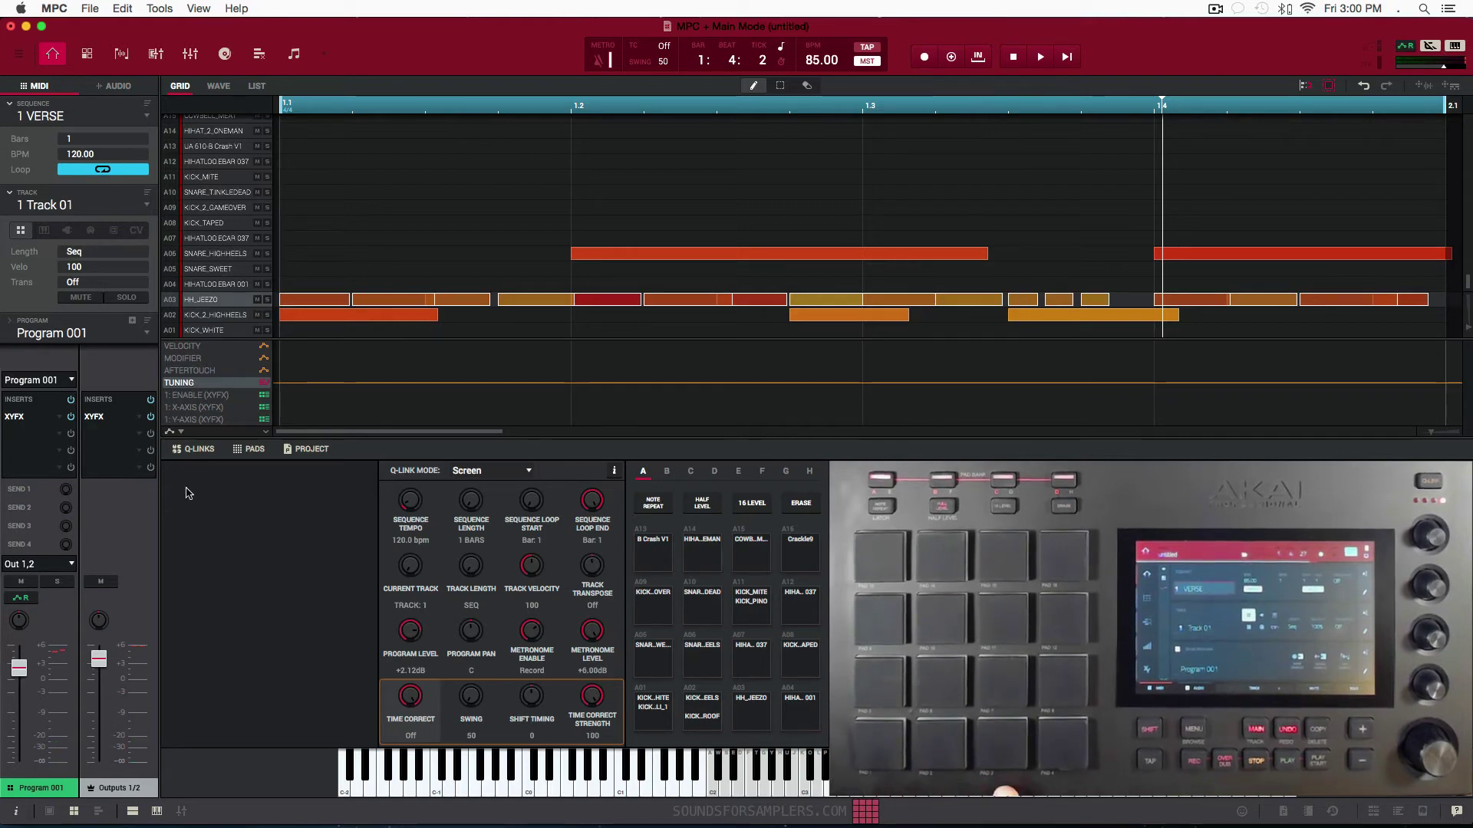
left_click(183, 435)
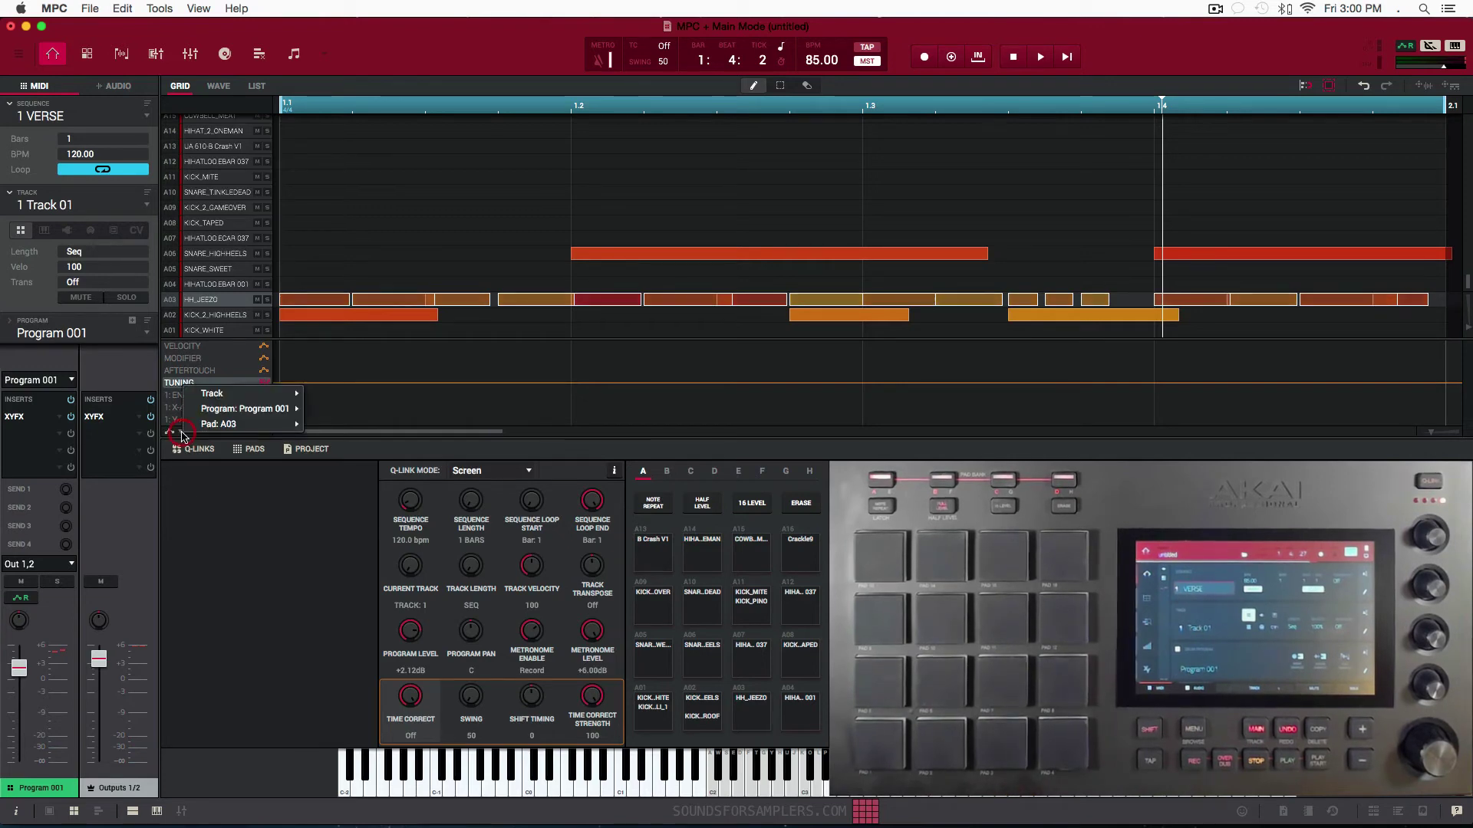
mouse_move(253, 425)
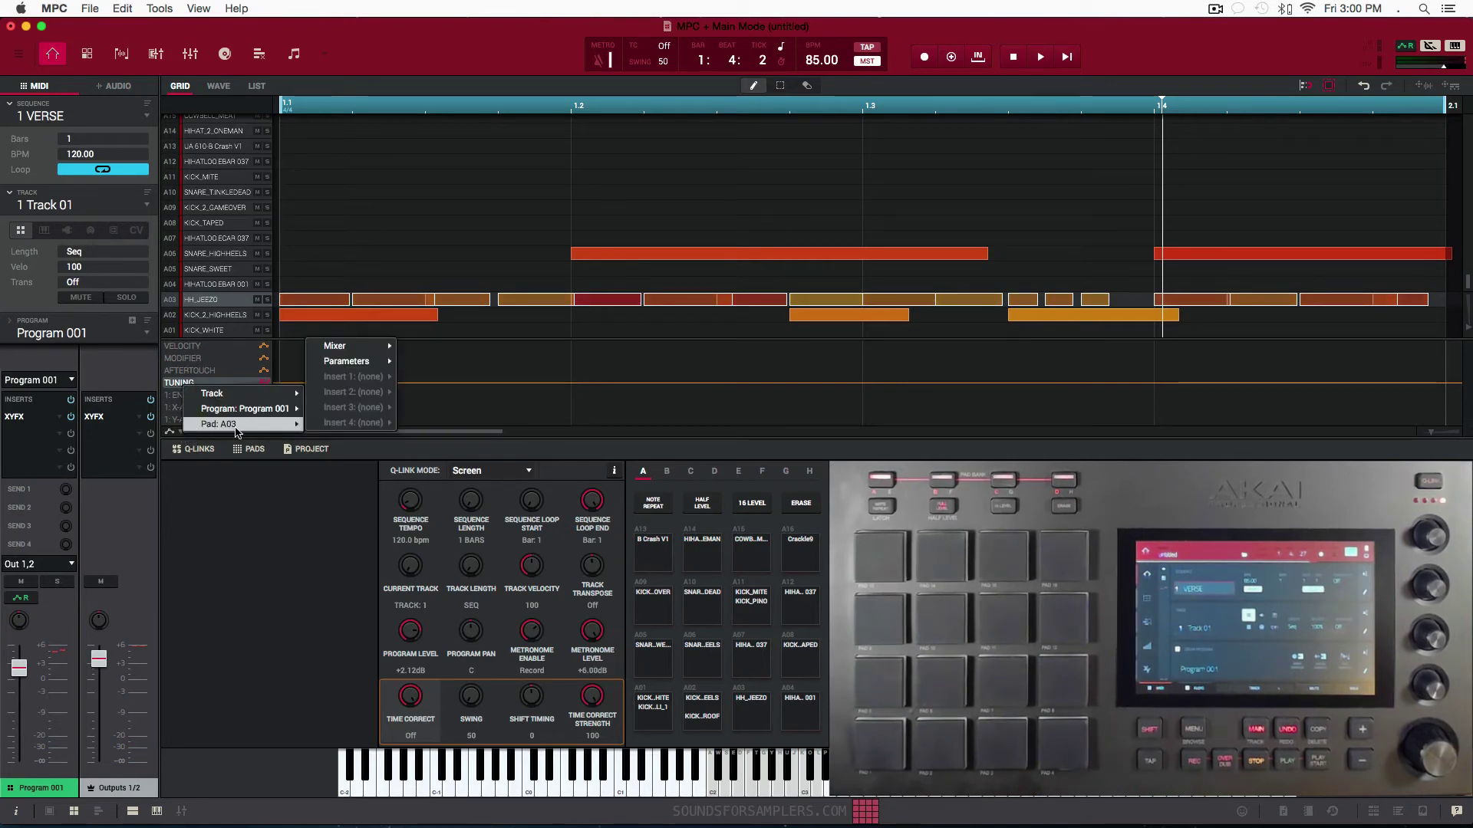
mouse_move(355, 367)
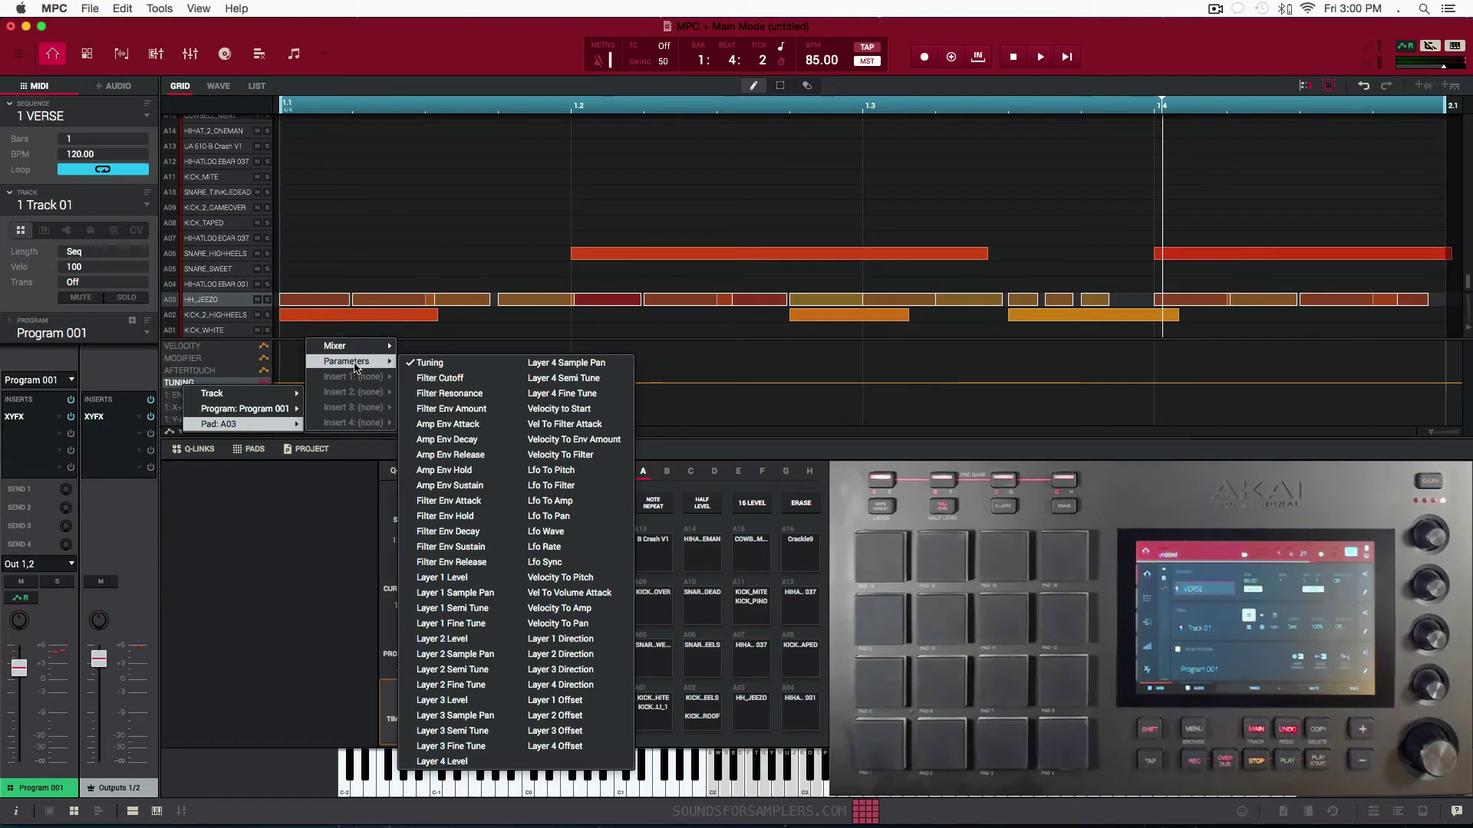
left_click(418, 362)
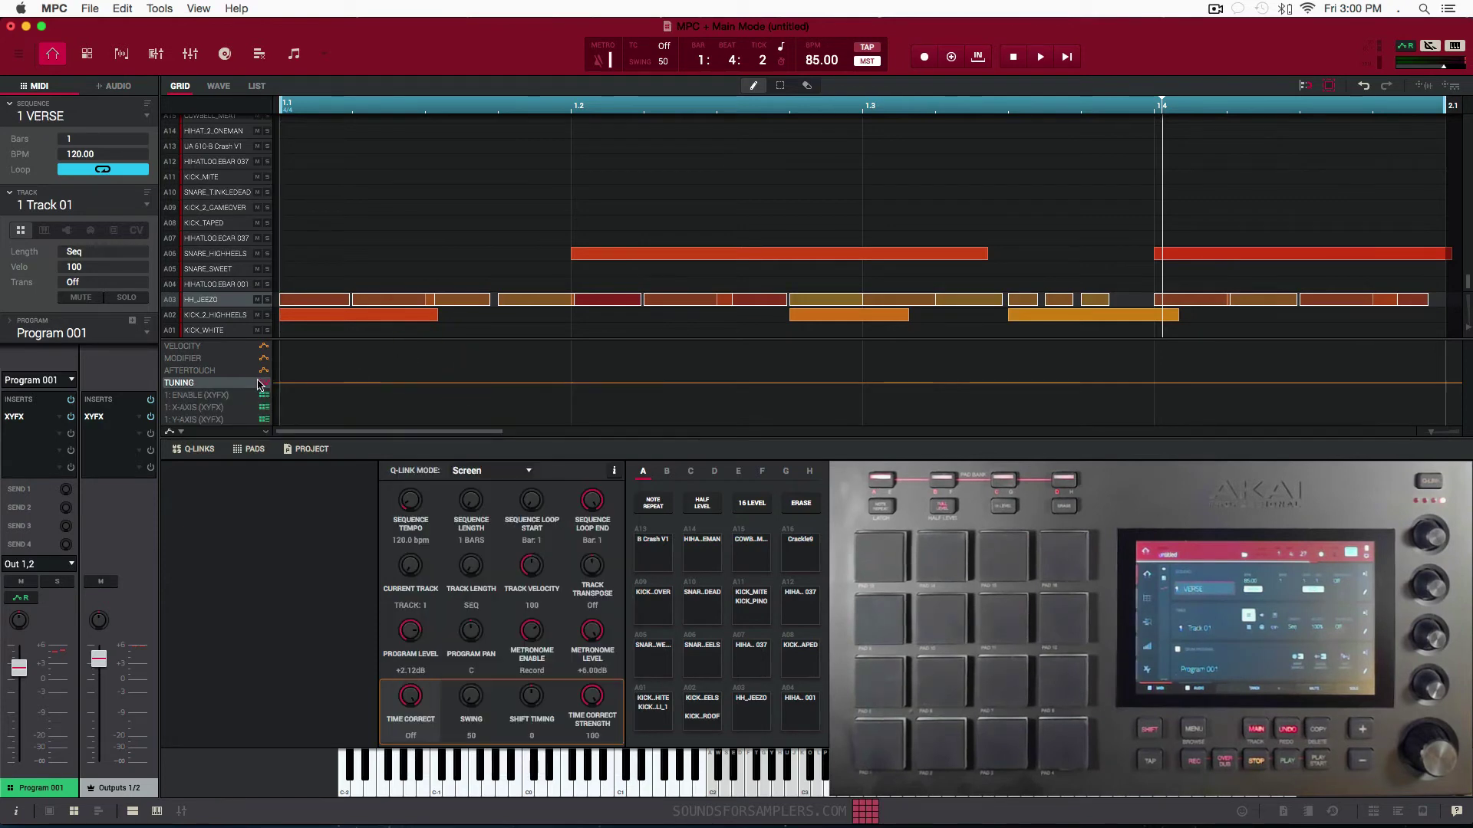
- Pick the pencil tool, solo HH_JEEZO, and start playback
left_click(756, 86)
left_click(267, 300)
key("space")
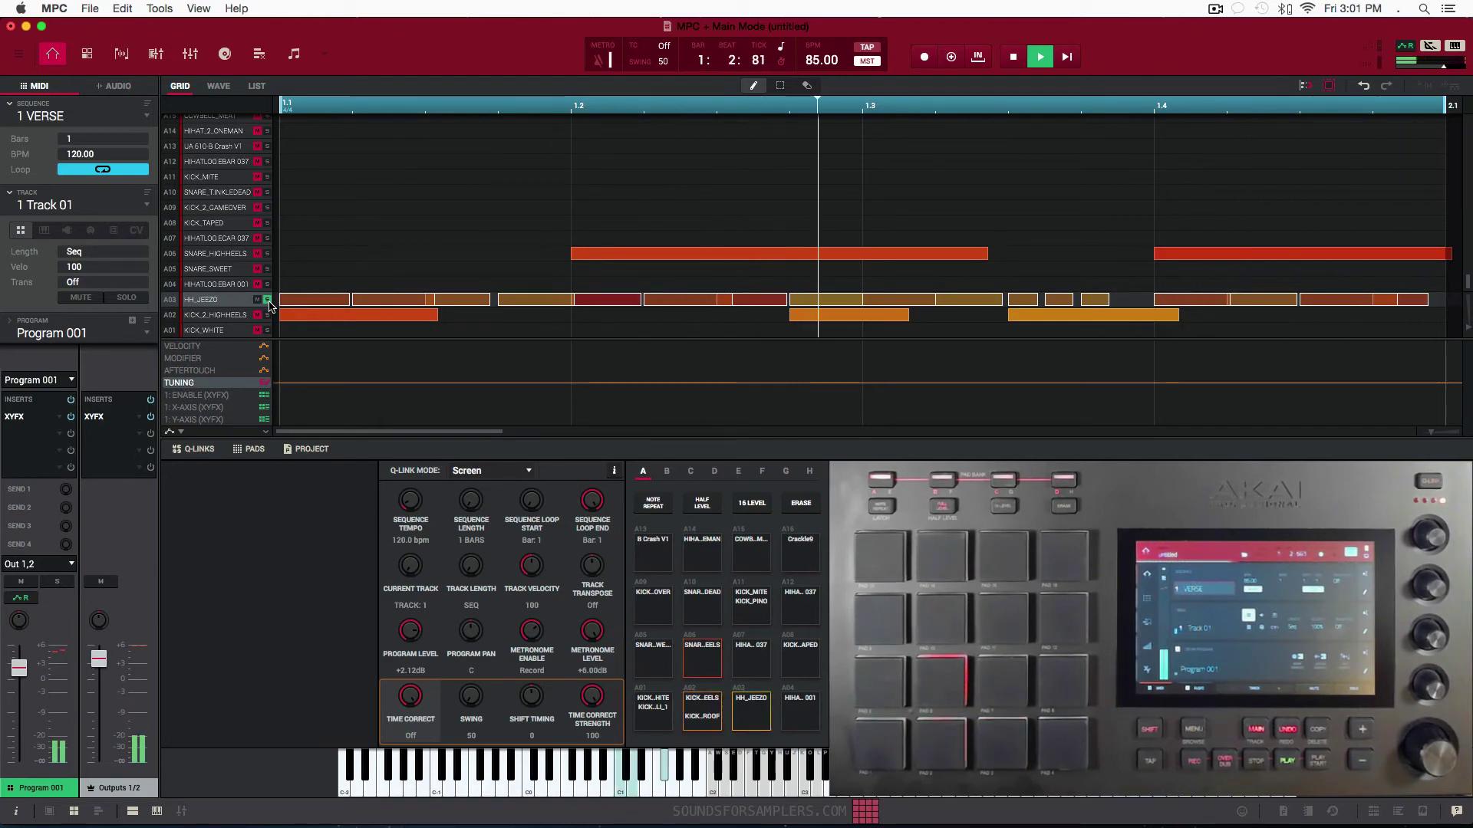
- Draw a short upward tuning bump on HH_JEEZO just before beat 4 and audition it
key("space")
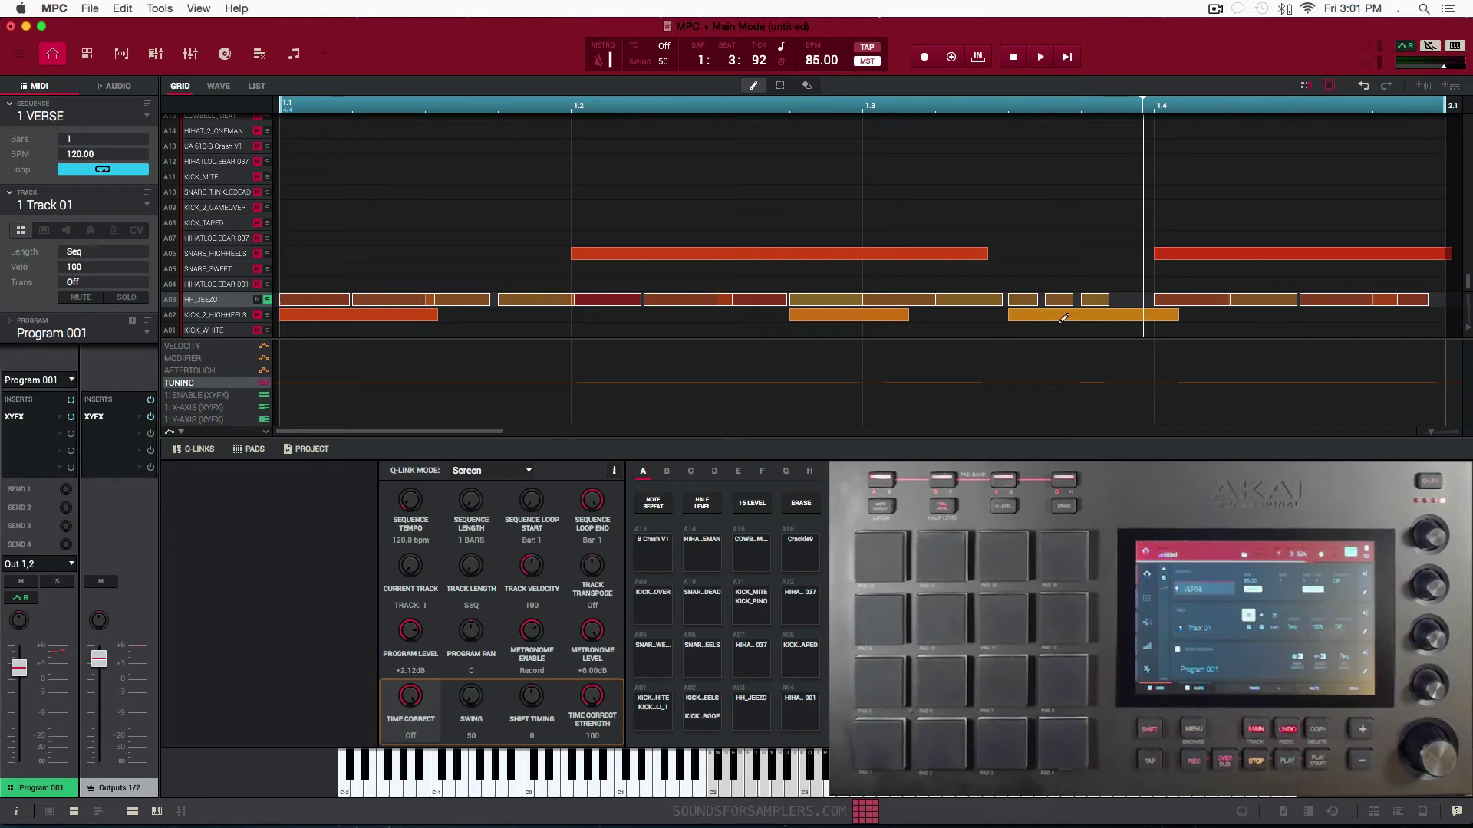
left_click_drag(1045, 378, 1136, 383)
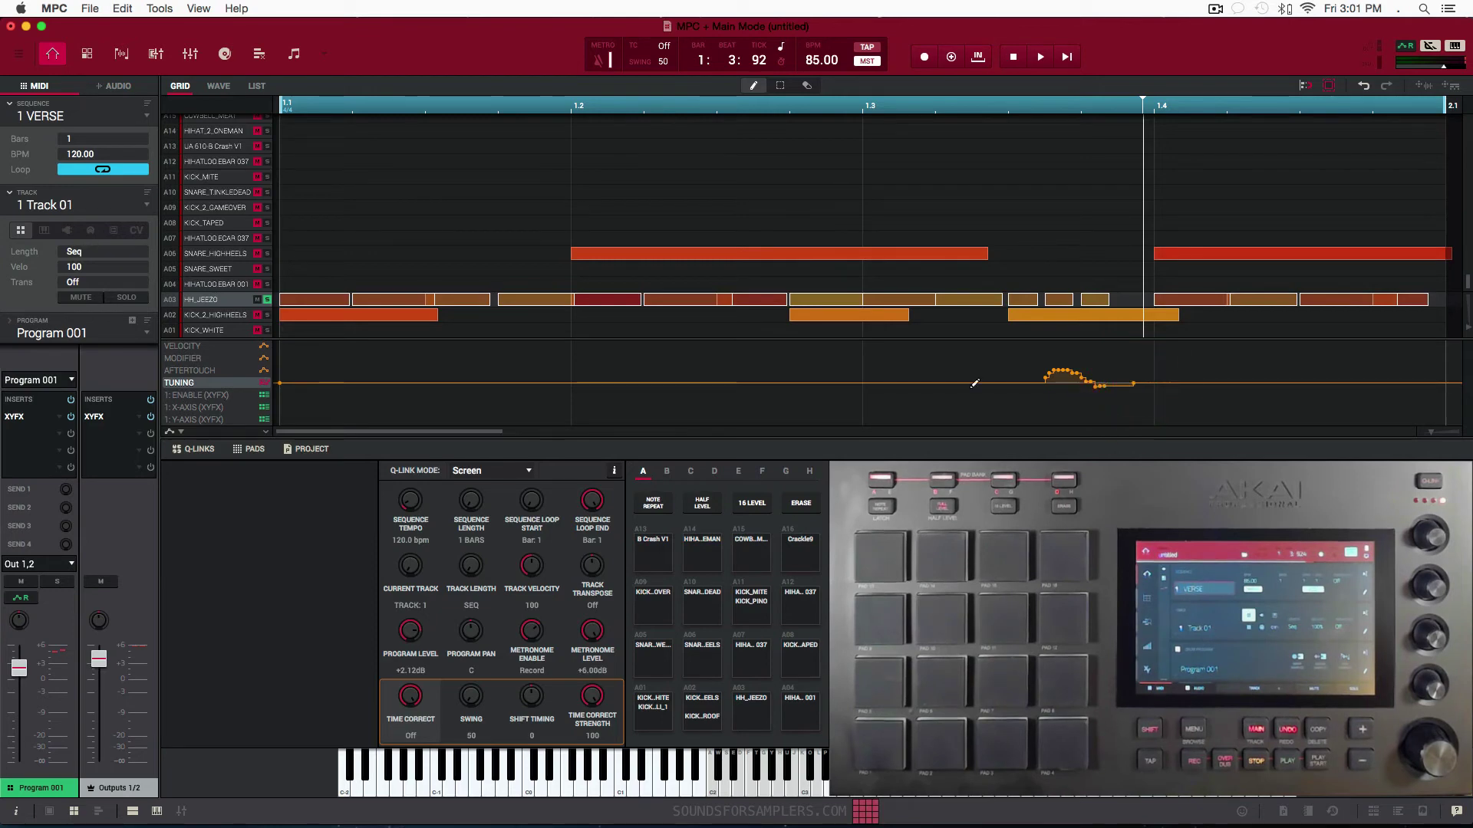
key("space")
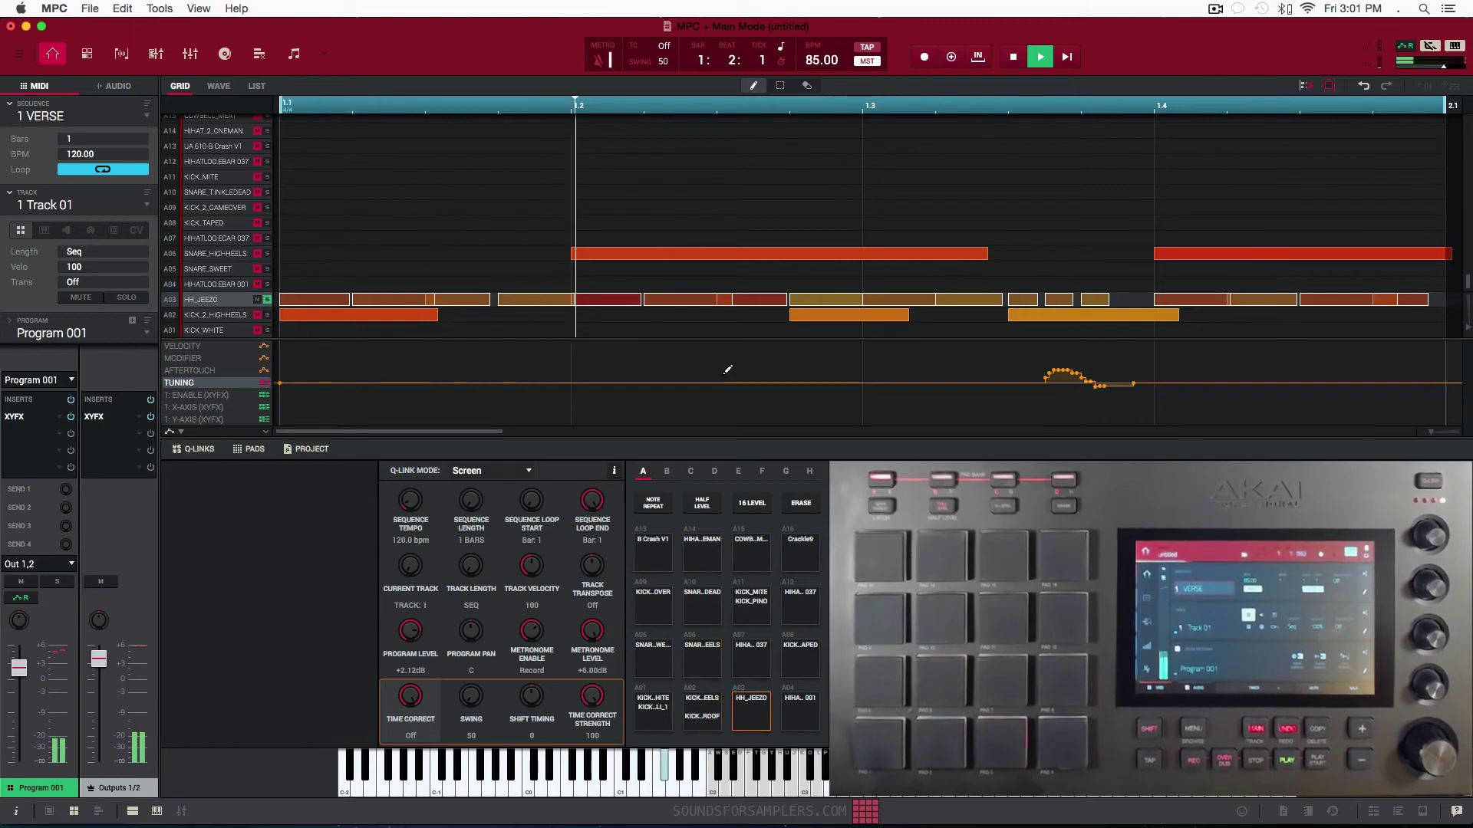
key("space")
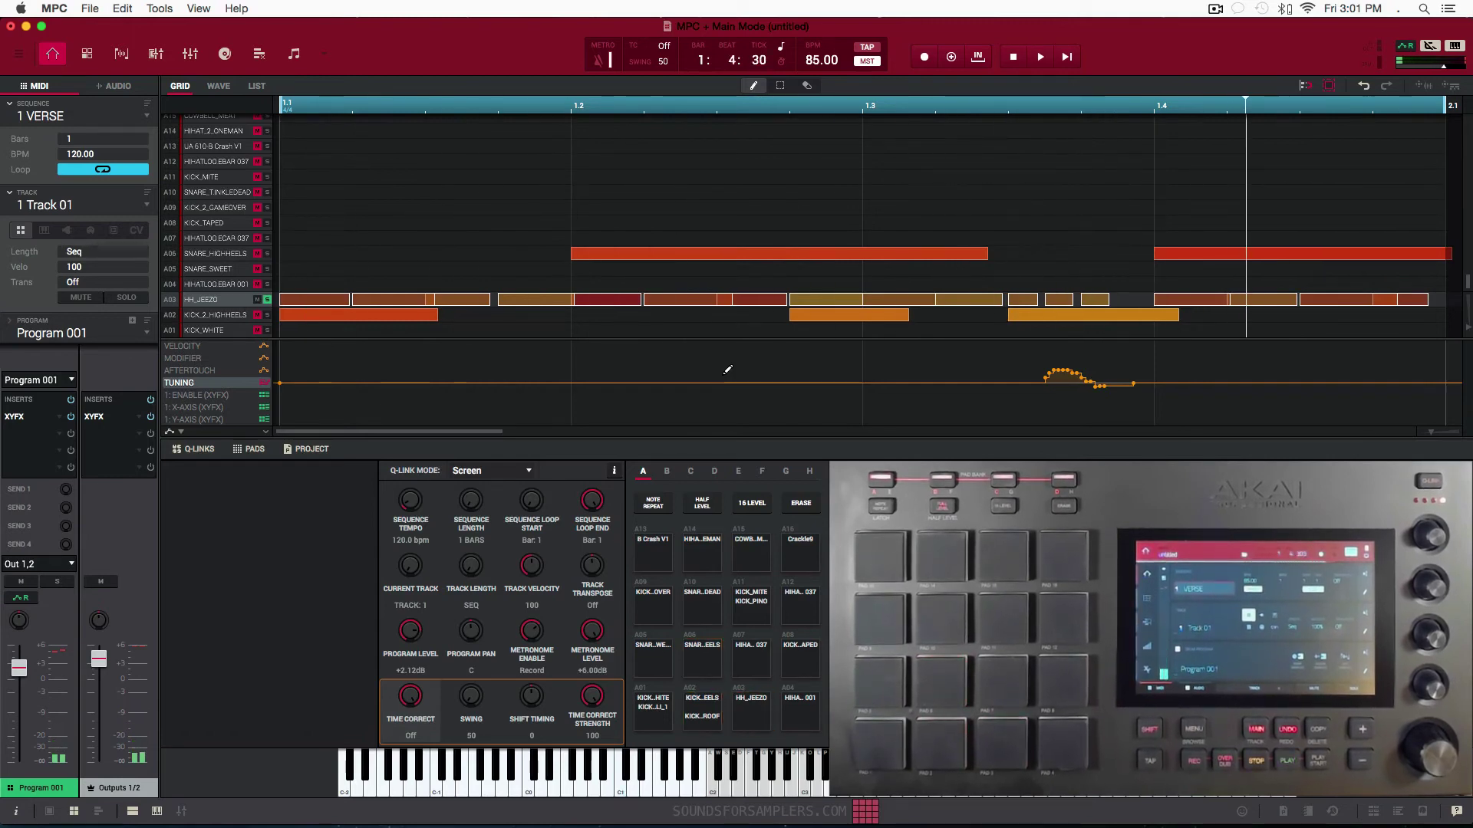
- Add a shallow tuning dip to about -3 early in beat 1, audition it soloed, then unsolo
left_click(358, 385)
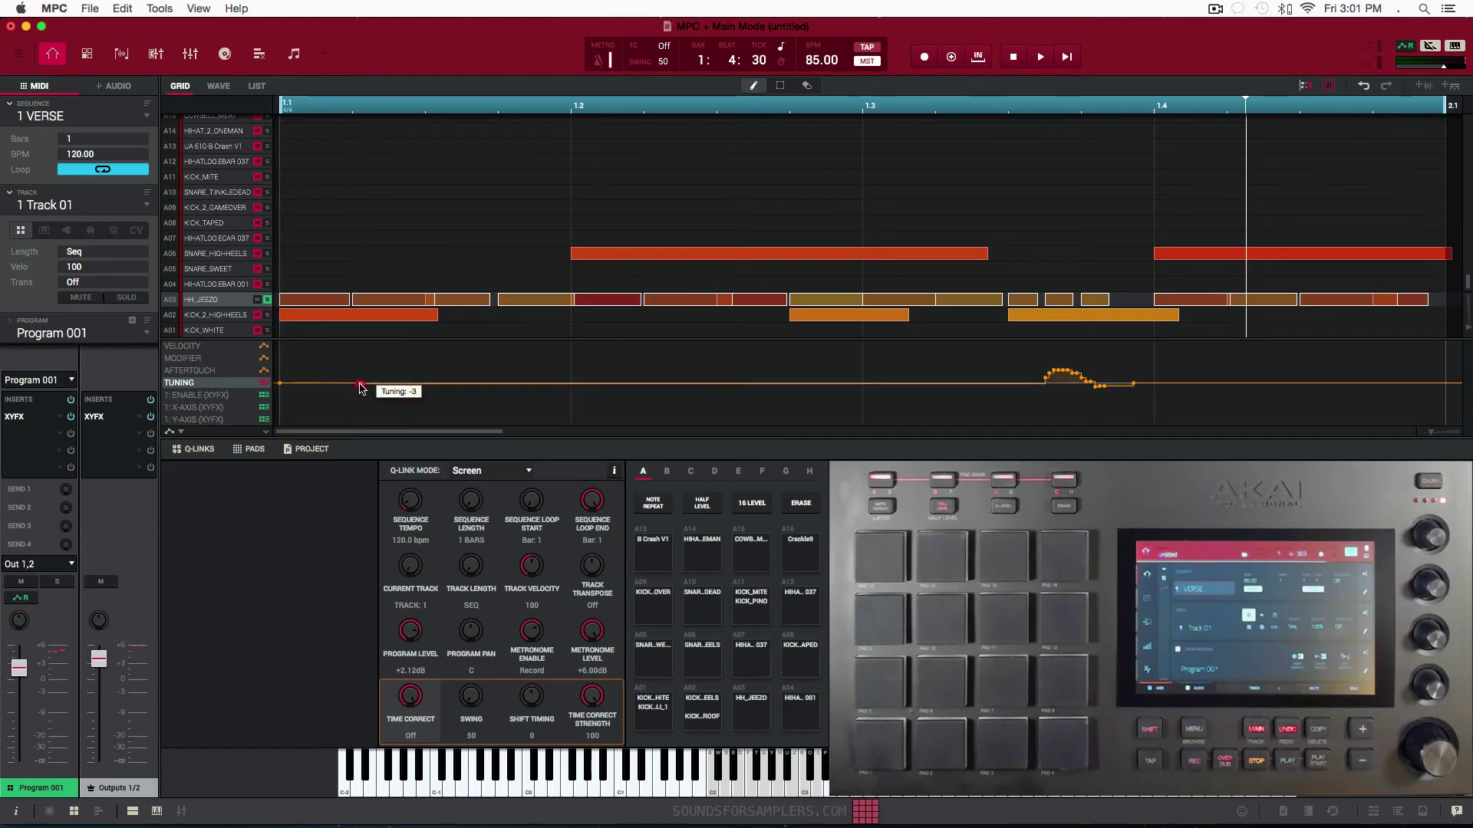
left_click(356, 385)
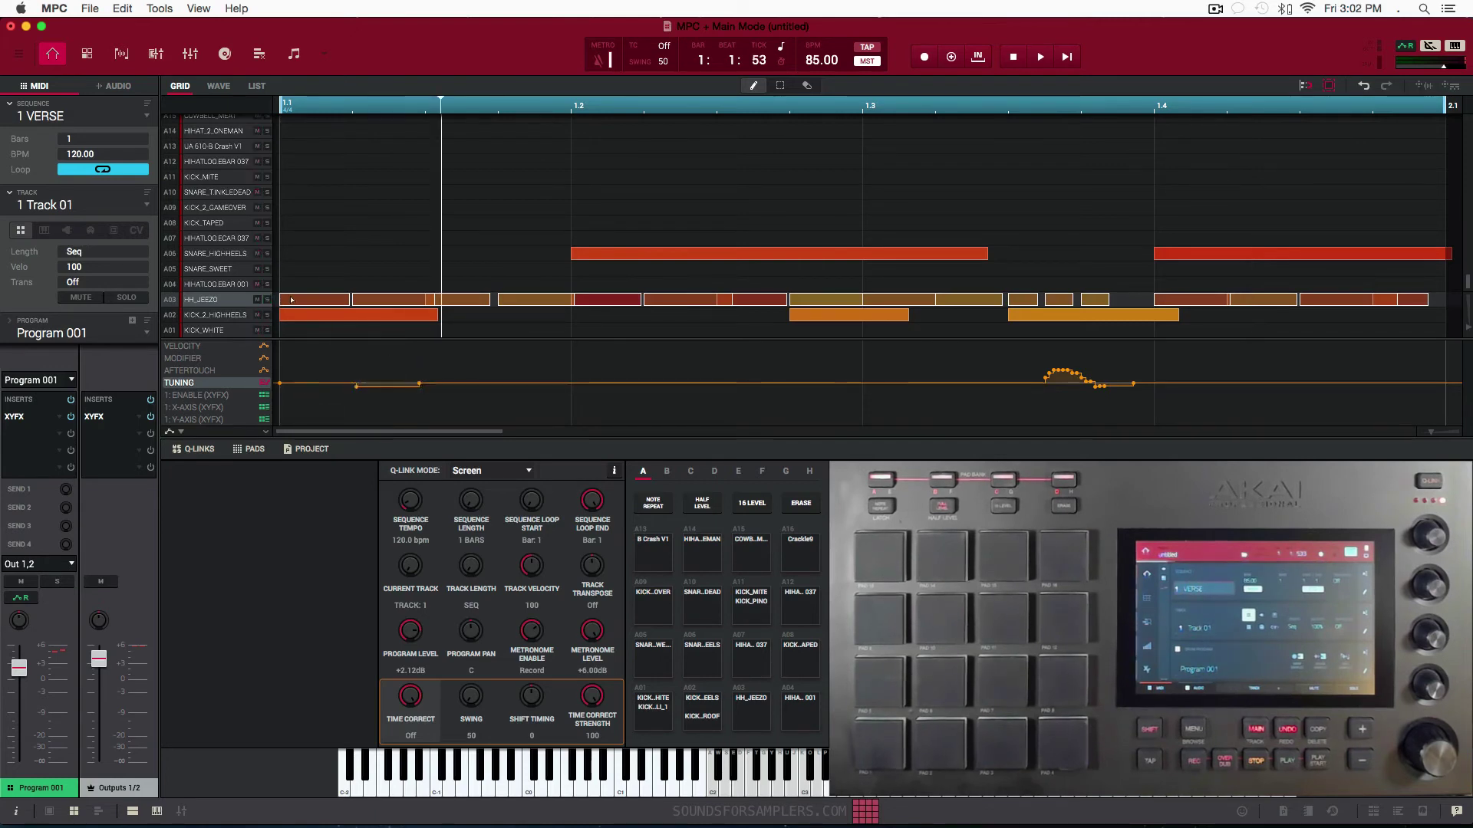
left_click(267, 300)
key("space")
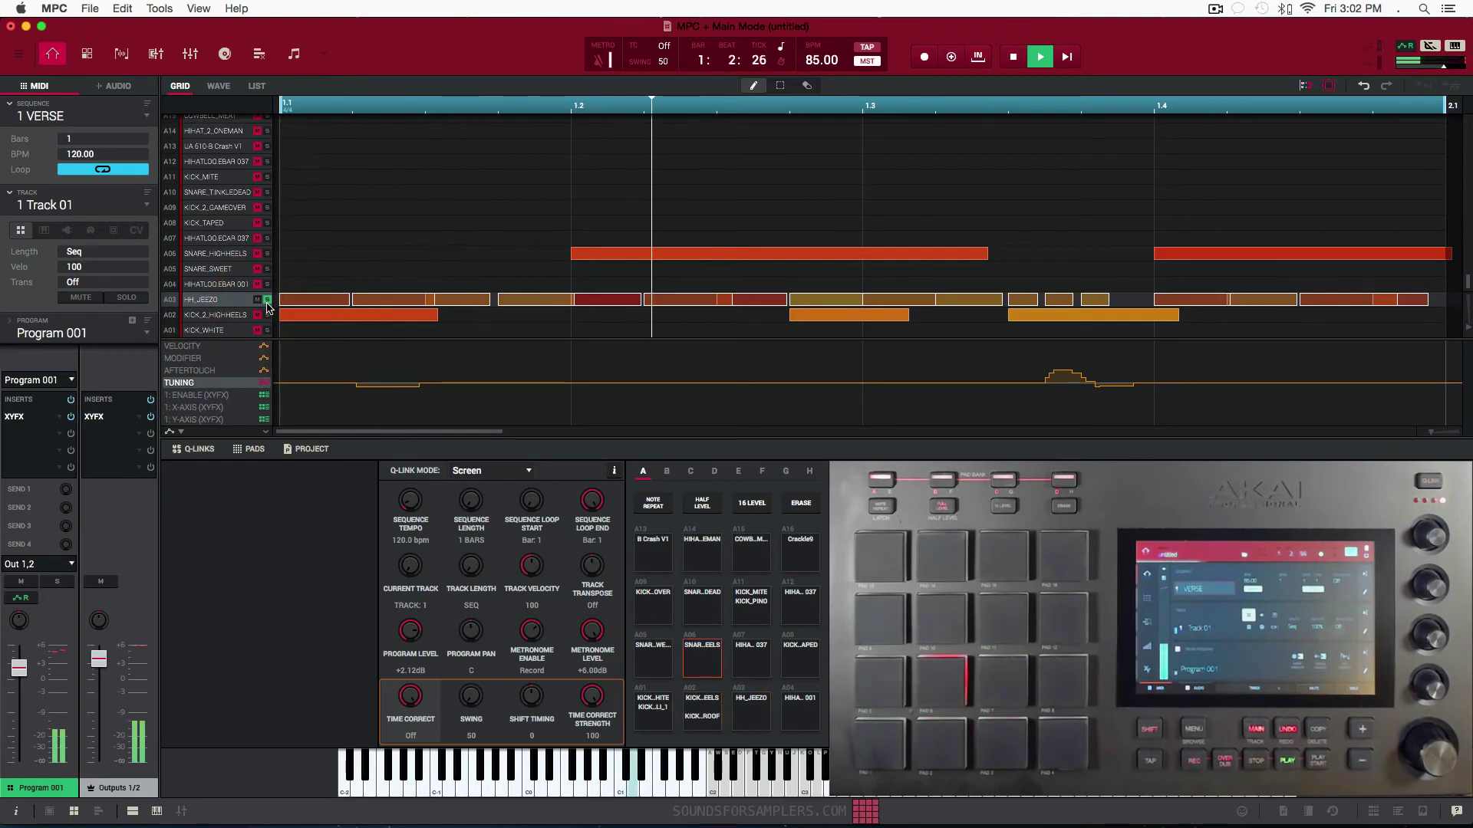
key("space")
left_click(267, 300)
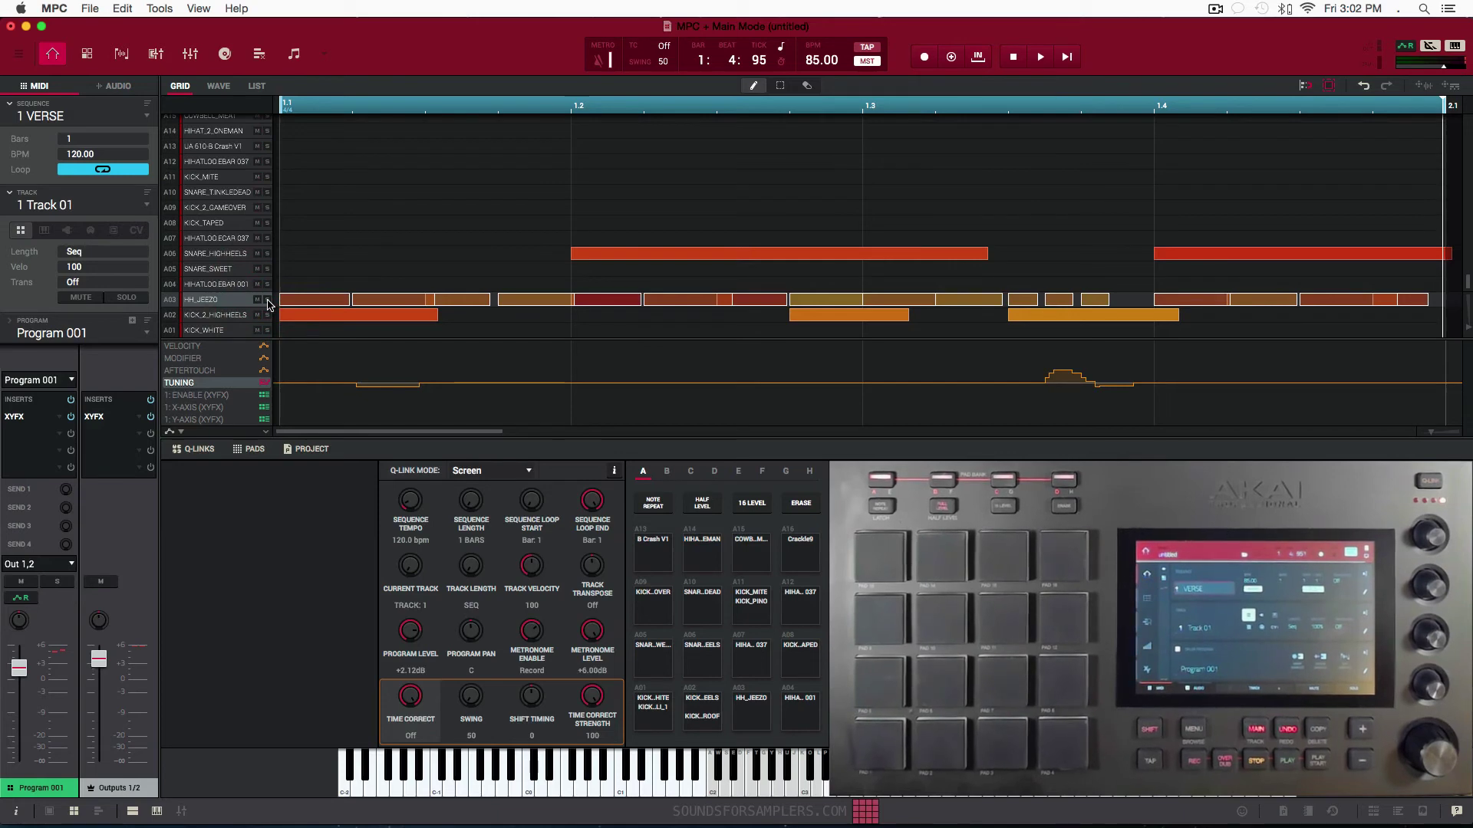